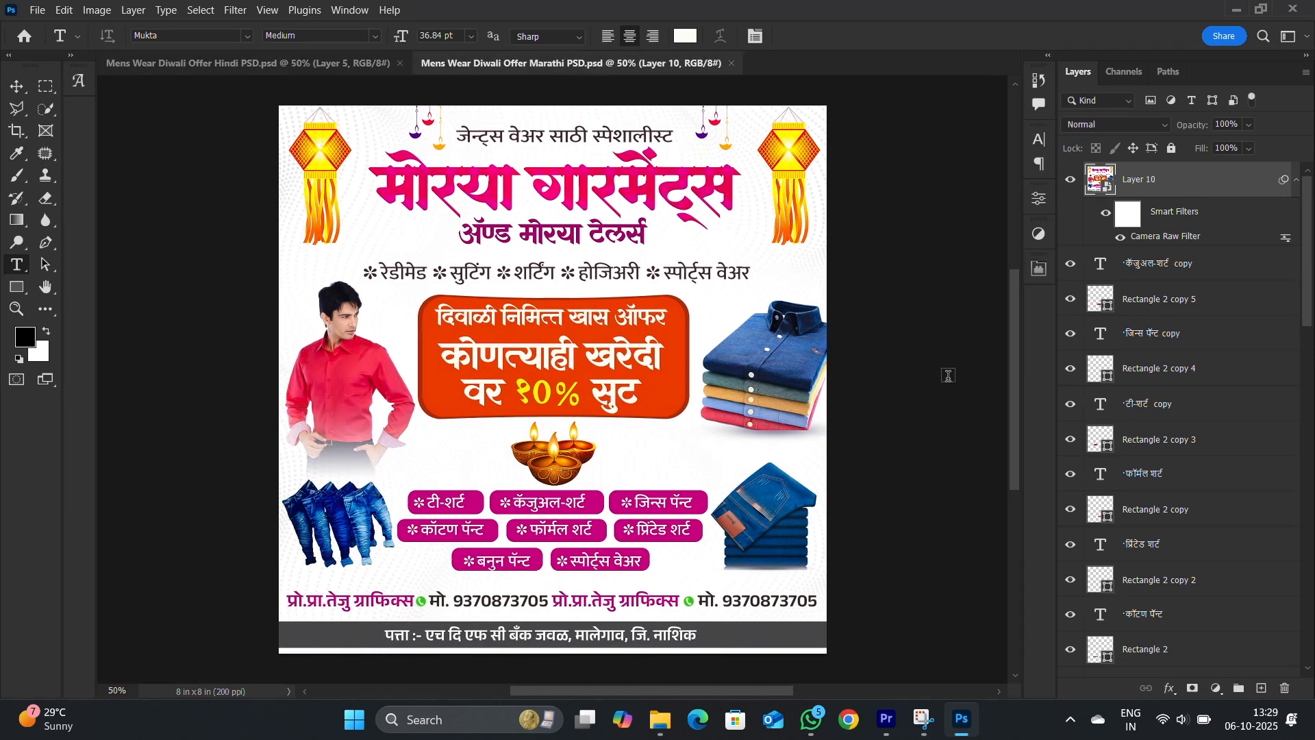
# - Switch to the Mens Wear Diwali Offer Hindi PSD document and hide every layer except Background
pyautogui.click(308, 63)
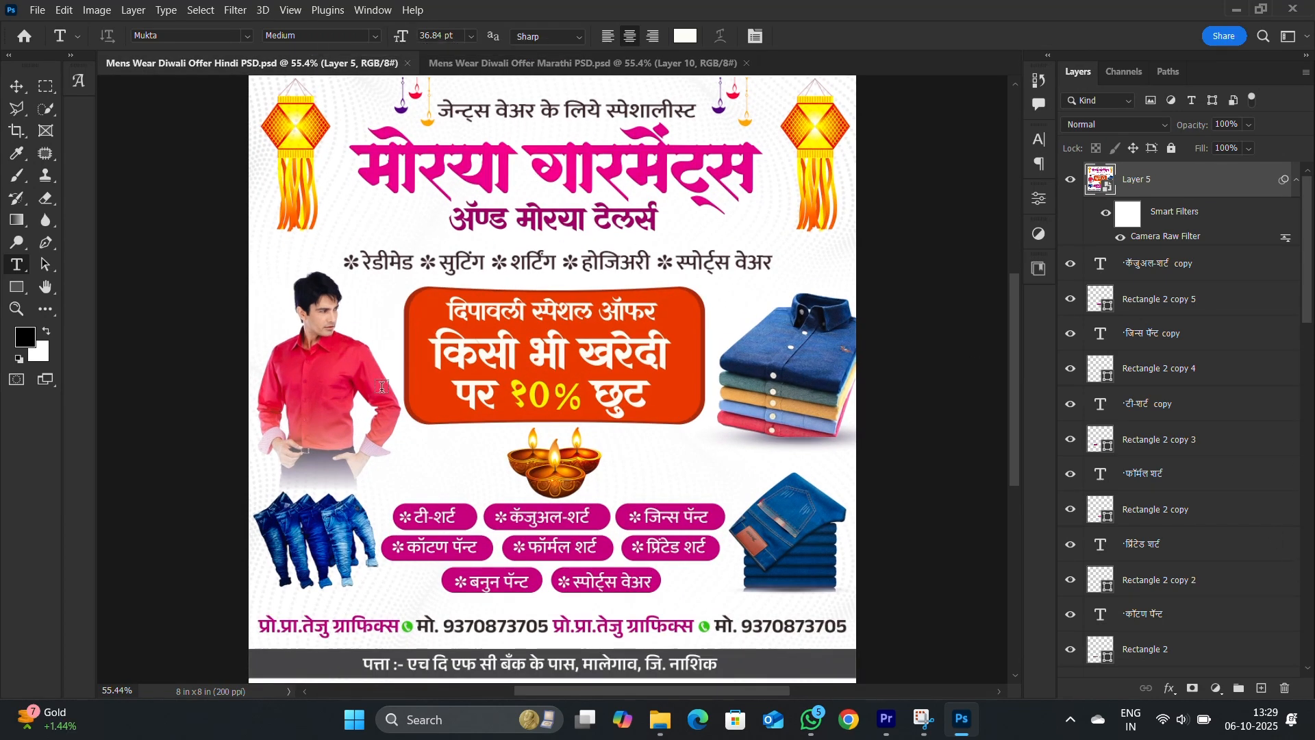
pyautogui.scroll(-10, 1143, 374)
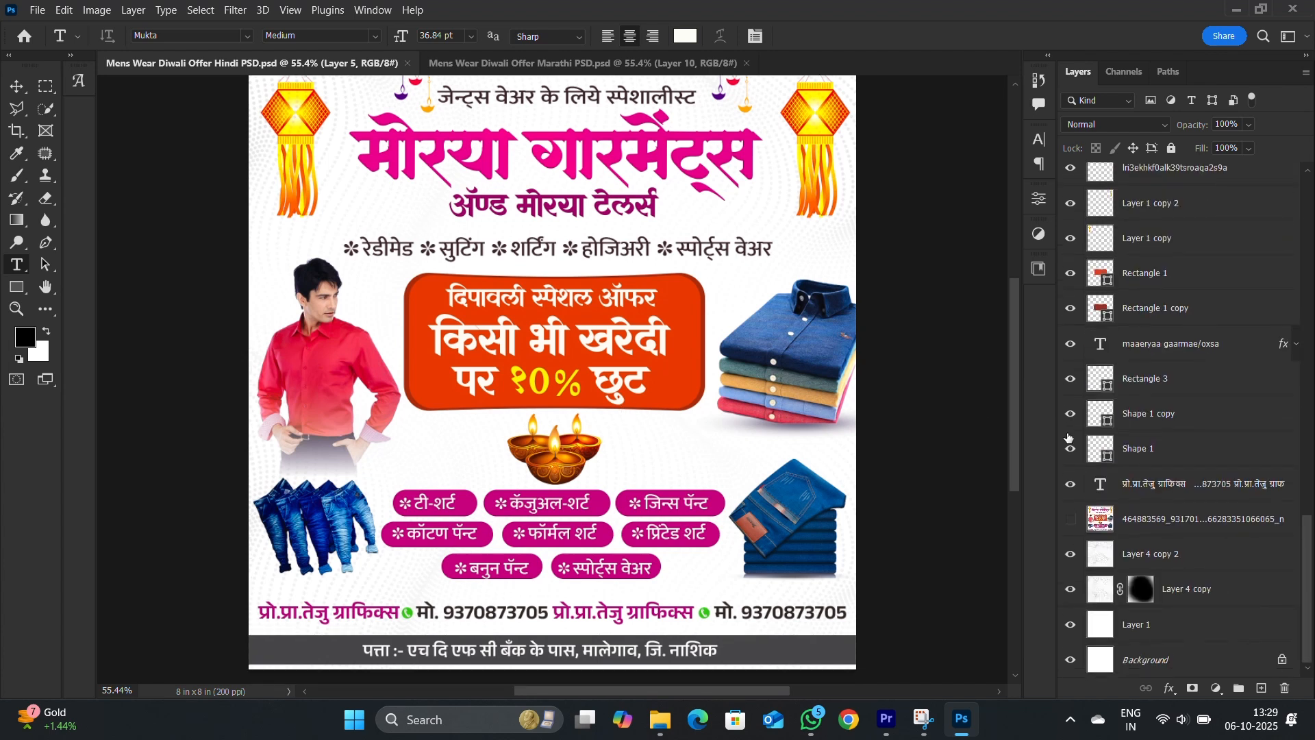
pyautogui.hotkey('ctrl', '0')
pyautogui.keyDown('alt'); pyautogui.click(1073, 660); pyautogui.keyUp('alt')
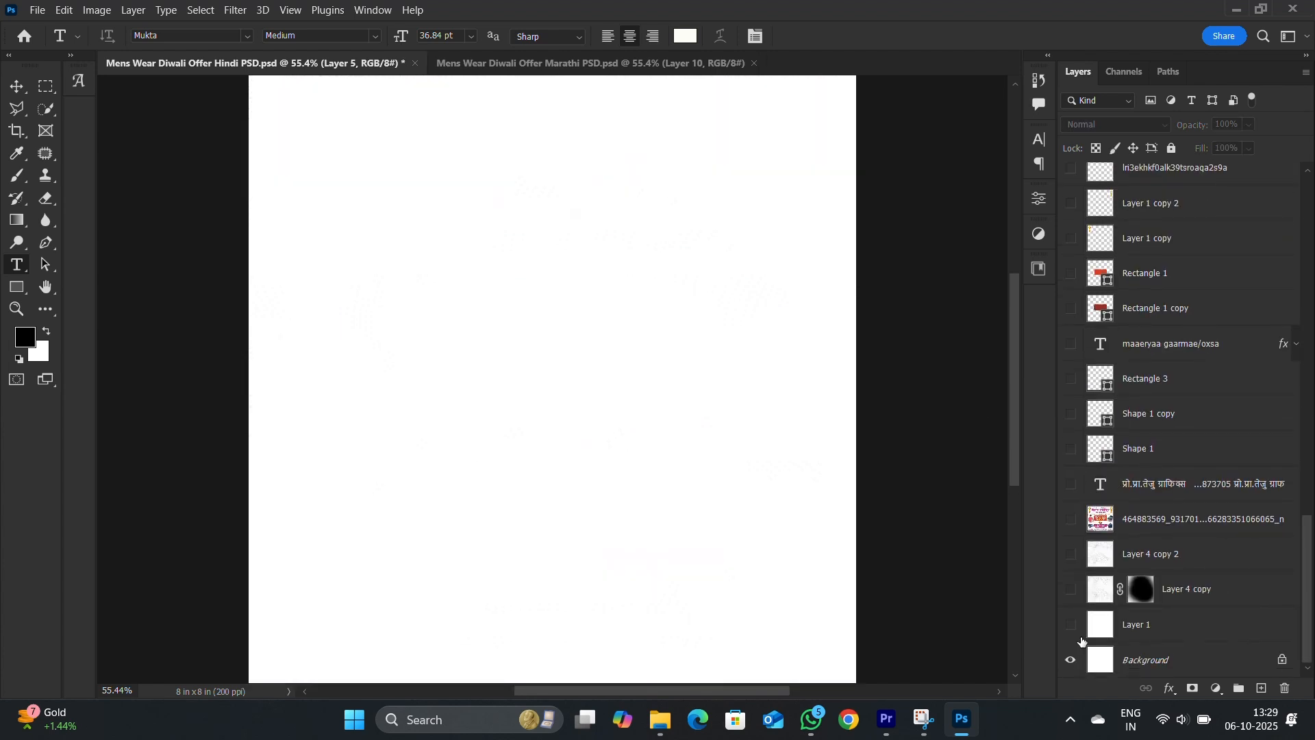
# - Show Layer 1 and the Layer 4 texture copies, briefly compare the reference flyer image, and leave that image hidden
pyautogui.click(1072, 519)
pyautogui.click(1073, 520)
pyautogui.click(1073, 519)
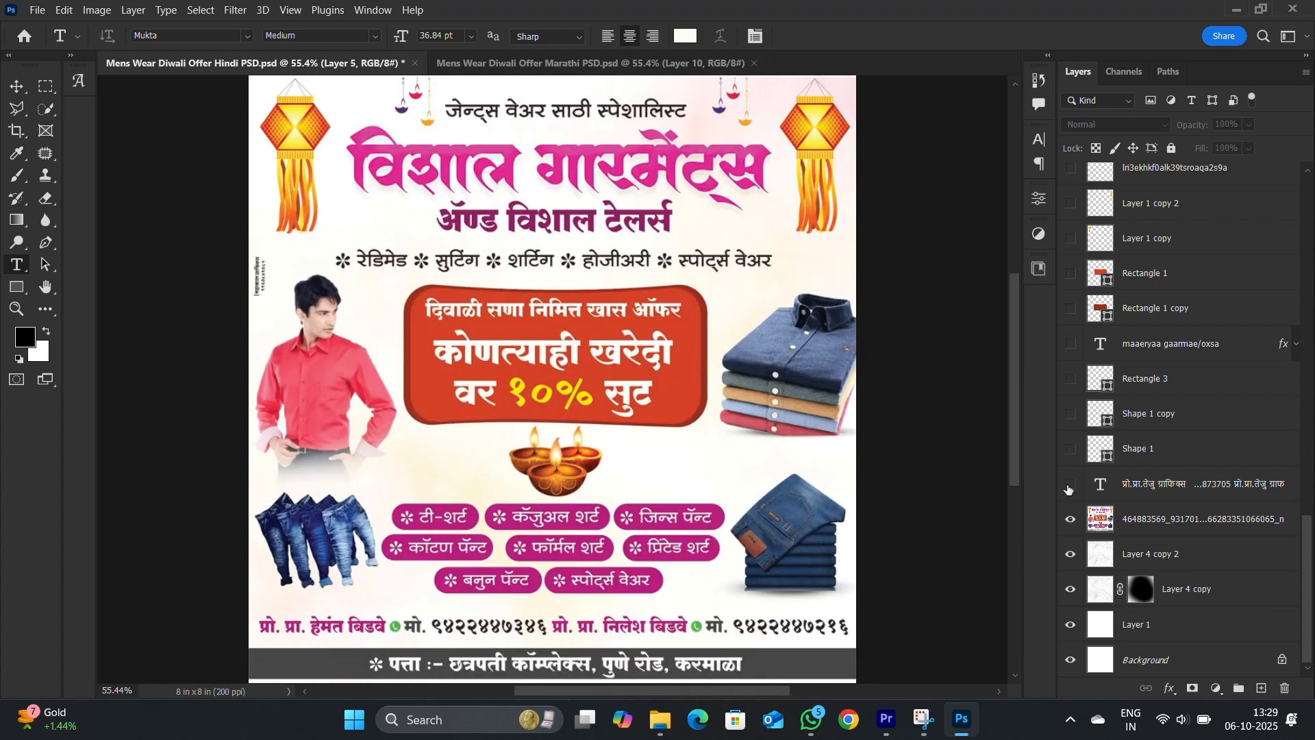
pyautogui.click(1074, 518)
# - Show the contact text line, the two small phone icon shapes and the dark address bar
pyautogui.click(1070, 487)
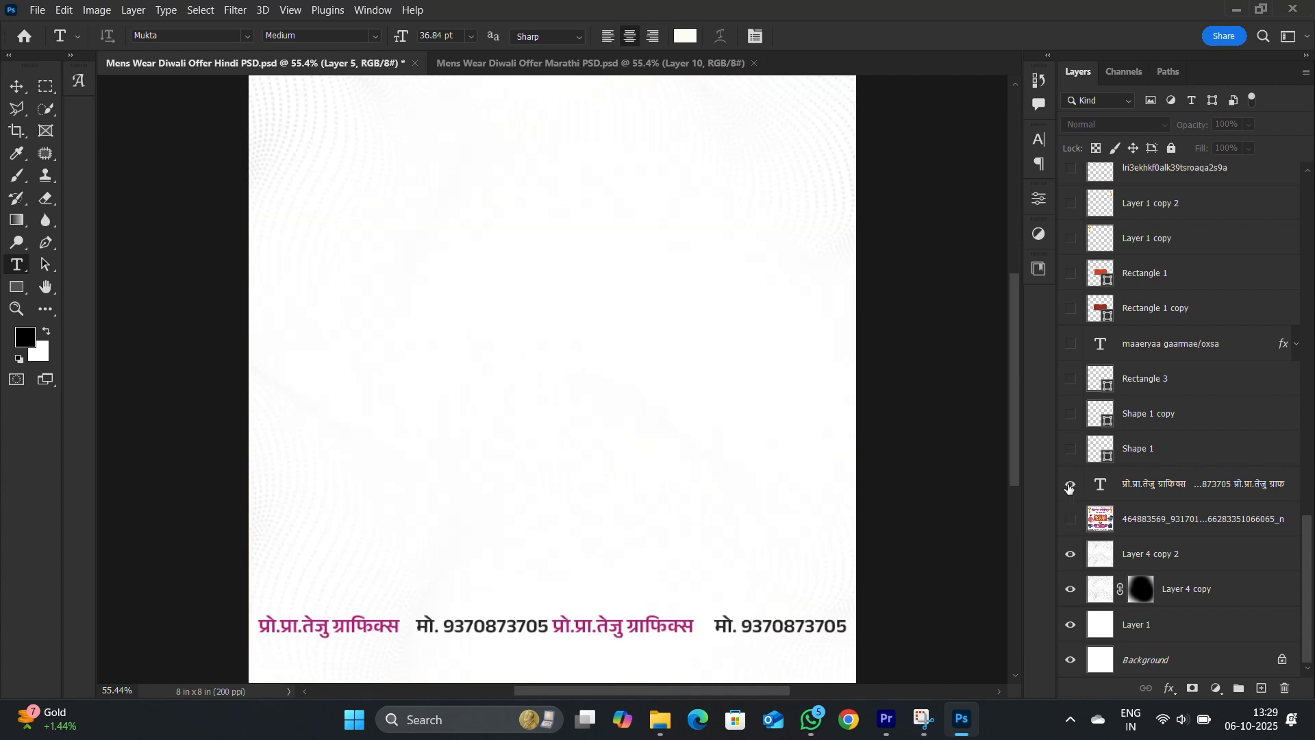
pyautogui.click(1073, 386)
pyautogui.click(1072, 376)
pyautogui.click(1068, 381)
# - Show the मोरया गारमेंट्स title, both red offer rectangles and the two lantern layers
pyautogui.click(1066, 347)
pyautogui.click(1067, 322)
pyautogui.click(1070, 274)
pyautogui.click(1071, 238)
pyautogui.click(1071, 203)
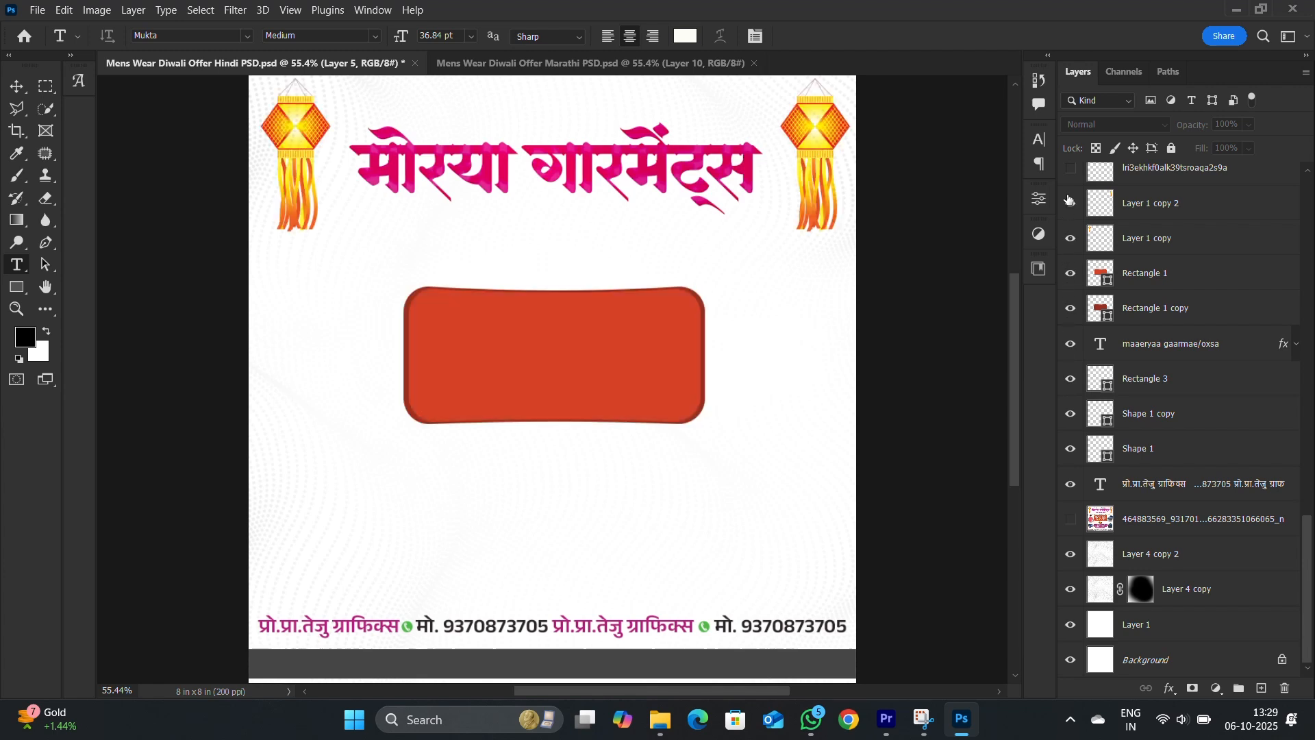
# - Show the three hanging diya decoration layers at the flyer's upper edge
pyautogui.click(1070, 169)
pyautogui.scroll(5, 1158, 584)
pyautogui.scroll(-3, 1073, 582)
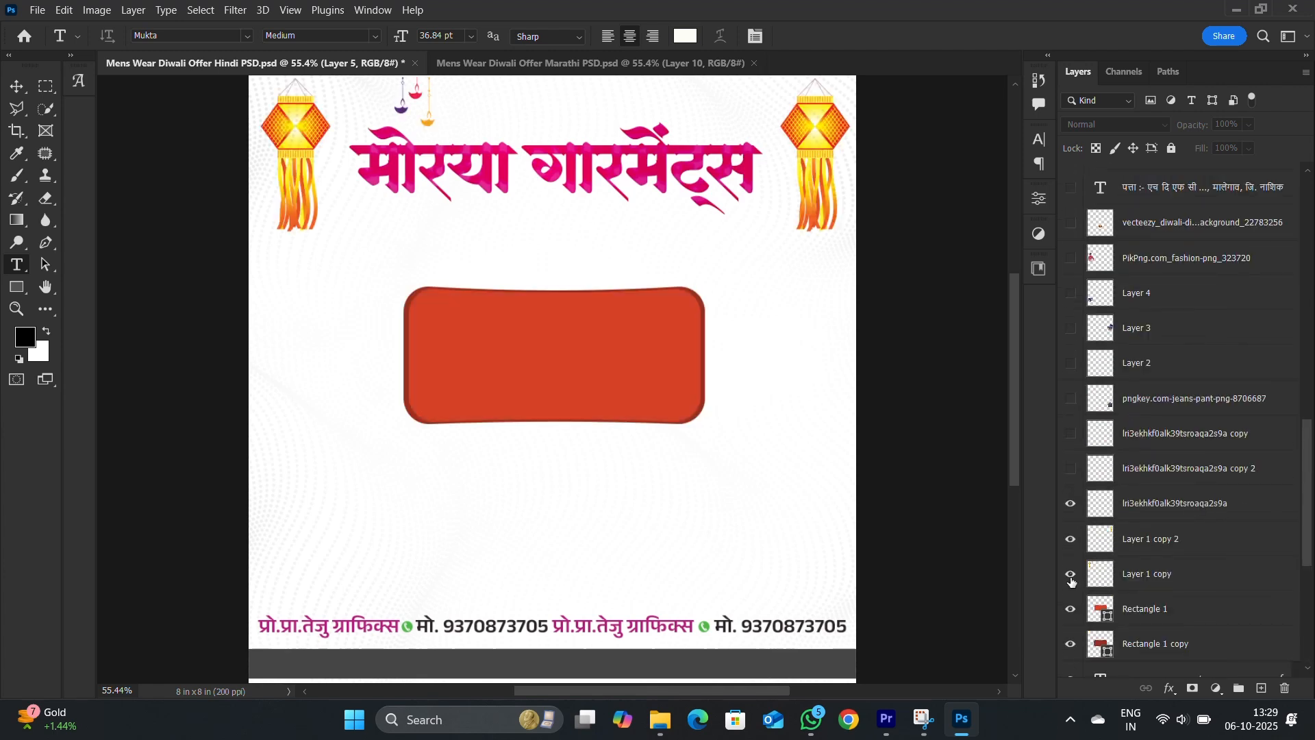
pyautogui.click(1066, 471)
pyautogui.click(1066, 436)
# - Show the jeans, folded shirts, shadow, male model and oil lamp image layers
pyautogui.click(1065, 403)
pyautogui.click(1067, 365)
pyautogui.click(1068, 398)
pyautogui.click(1067, 330)
pyautogui.click(1063, 366)
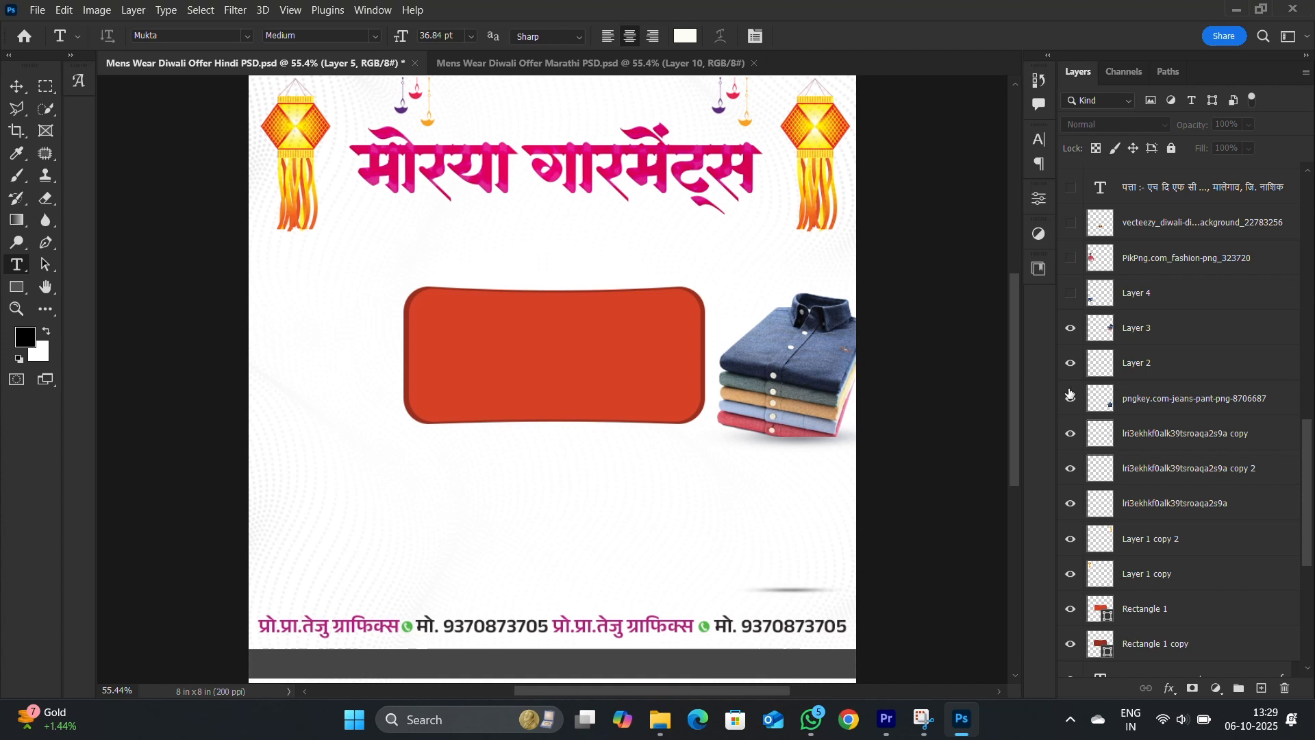
pyautogui.click(1071, 398)
pyautogui.click(1071, 293)
pyautogui.click(1070, 222)
pyautogui.click(1071, 258)
# - Show the address line, the three offer text lines, the tailors subtitle and the specialist heading
pyautogui.scroll(3, 1131, 304)
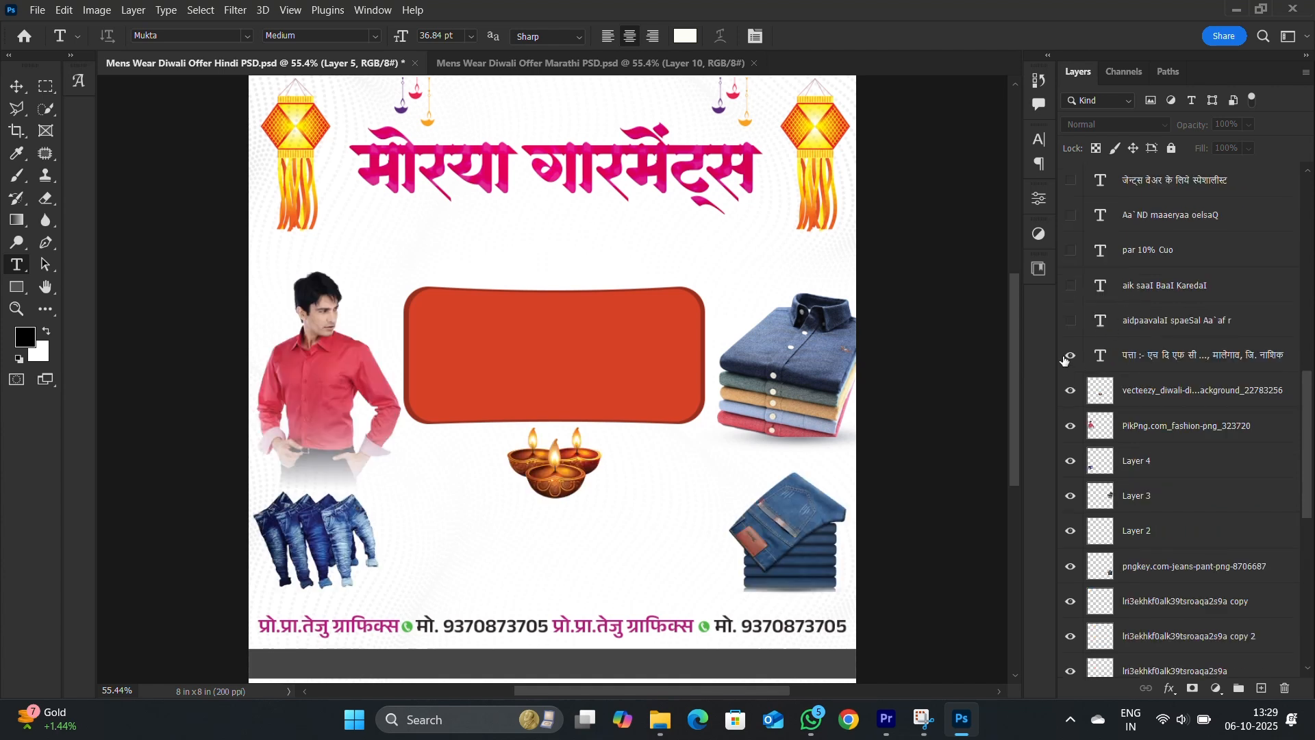
pyautogui.click(1070, 320)
pyautogui.click(1071, 285)
pyautogui.click(1071, 250)
pyautogui.click(1070, 215)
pyautogui.click(1071, 180)
# - Show the product category line and the बनुन पॅन्ट and स्पोर्ट्स वेअर tags with their rectangles
pyautogui.scroll(5, 1107, 313)
pyautogui.click(1071, 481)
pyautogui.click(1071, 444)
pyautogui.click(1071, 409)
pyautogui.click(1071, 375)
pyautogui.click(1070, 340)
# - Show the कॉटण पॅन्ट, प्रिंटेड शर्ट, फॉर्मल शर्ट and टी-शर्ट tags and the Rectangle 2 copy 4 background
pyautogui.scroll(3, 1109, 390)
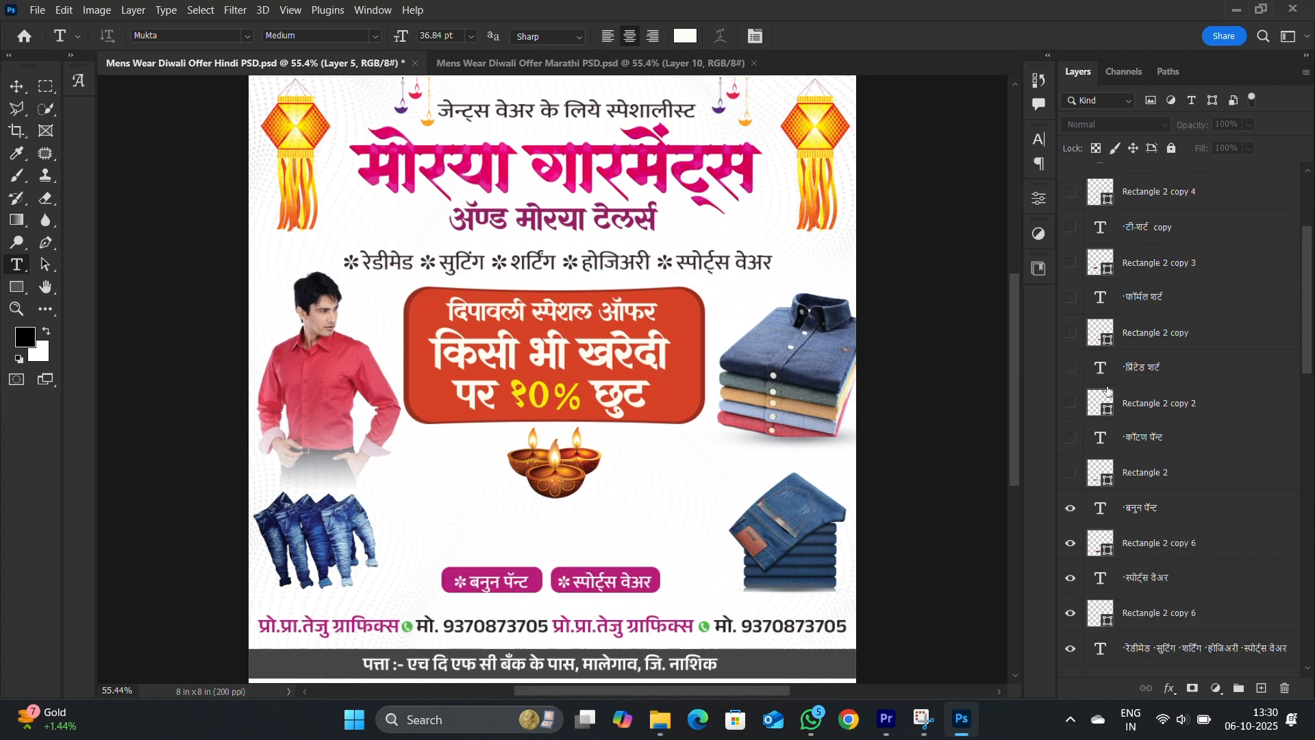
pyautogui.click(1070, 437)
pyautogui.click(1071, 403)
pyautogui.click(1070, 368)
pyautogui.click(1070, 333)
pyautogui.click(1070, 297)
pyautogui.click(1070, 263)
pyautogui.click(1071, 192)
pyautogui.click(1071, 227)
# - Show the जिन्स पॅन्ट text and the कॅजुअल-शर्ट tag with its rectangle, leaving Layer 5 hidden
pyautogui.scroll(3, 1107, 254)
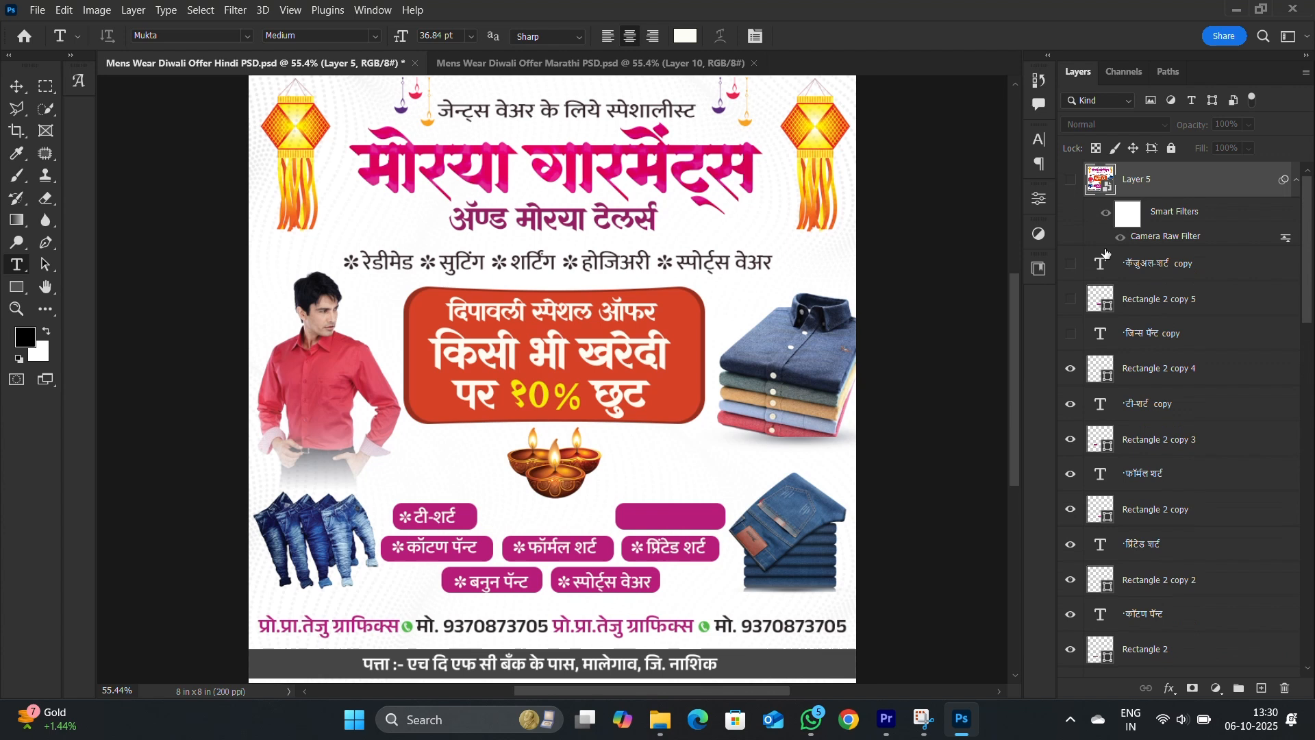
pyautogui.click(1071, 332)
pyautogui.click(1070, 299)
pyautogui.click(1070, 263)
pyautogui.scroll(-10, 1150, 475)
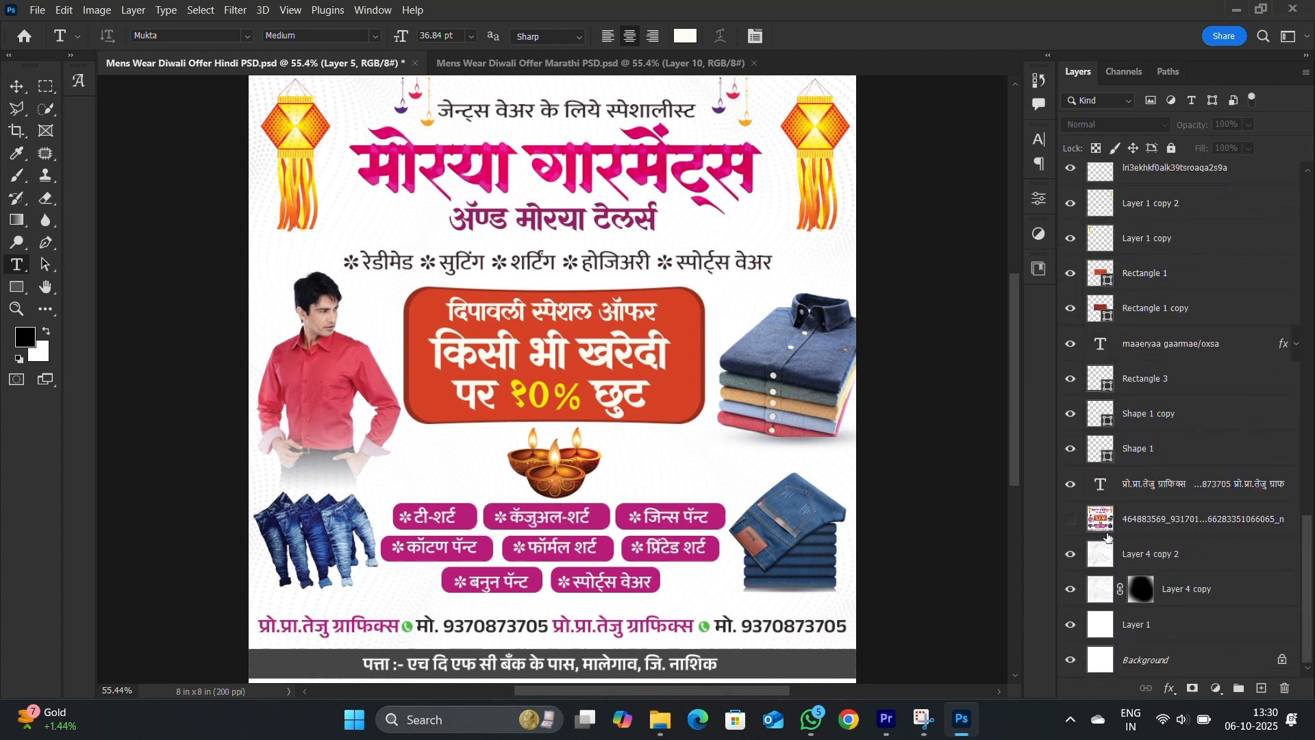
# - Replace मोरया with तेजस in the flyer's main shop title
pyautogui.scroll(5, 493, 229)
pyautogui.click(453, 341)
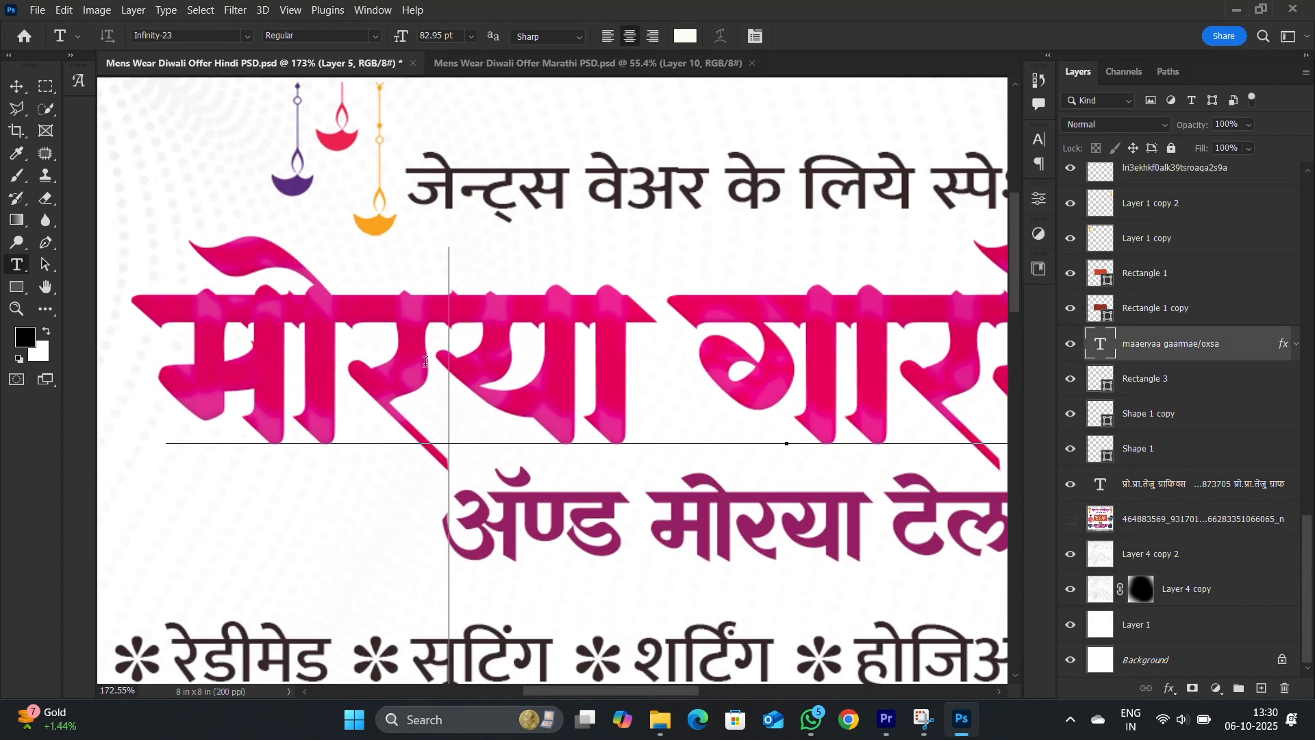
pyautogui.hotkey('ctrl', 'a')
pyautogui.moveTo(613, 338); pyautogui.dragTo(115, 319)
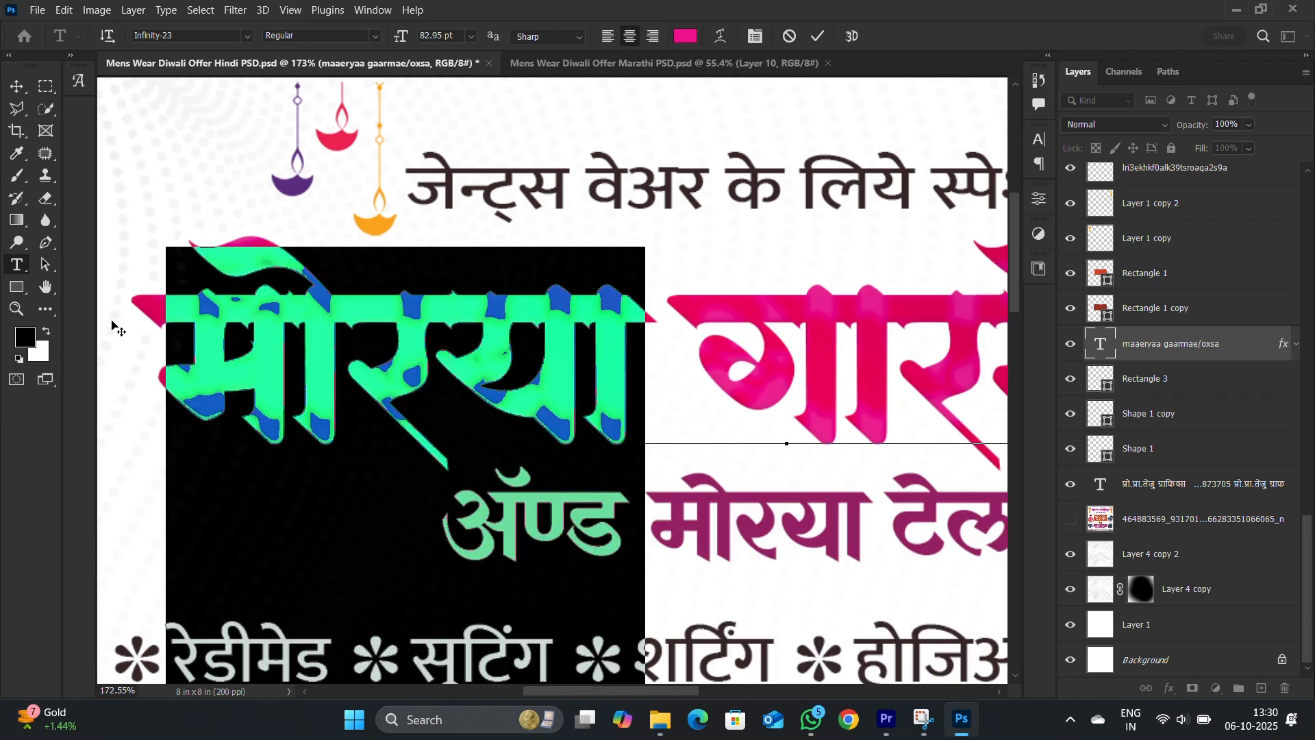
pyautogui.write('तेजस')
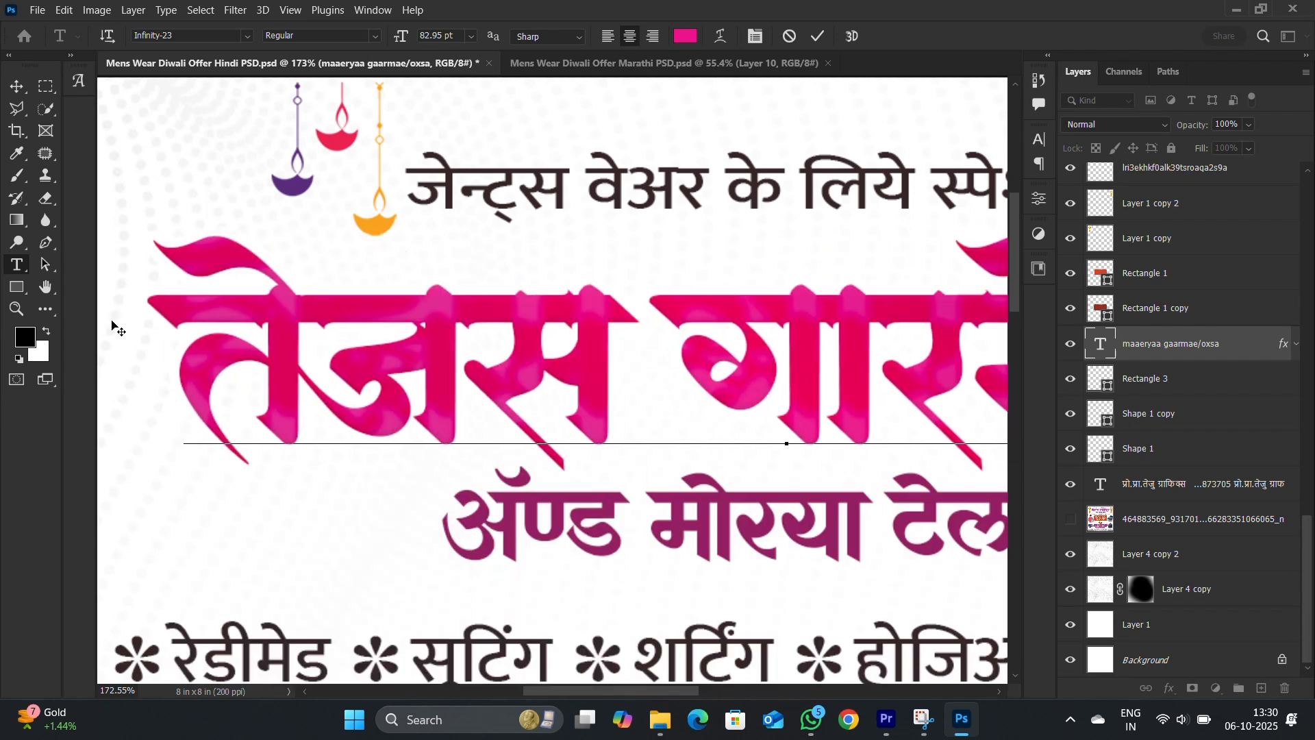
pyautogui.hotkey('ctrl', 'Return')
pyautogui.hotkey('ctrl', '0')
pyautogui.scroll(6, 359, 253)
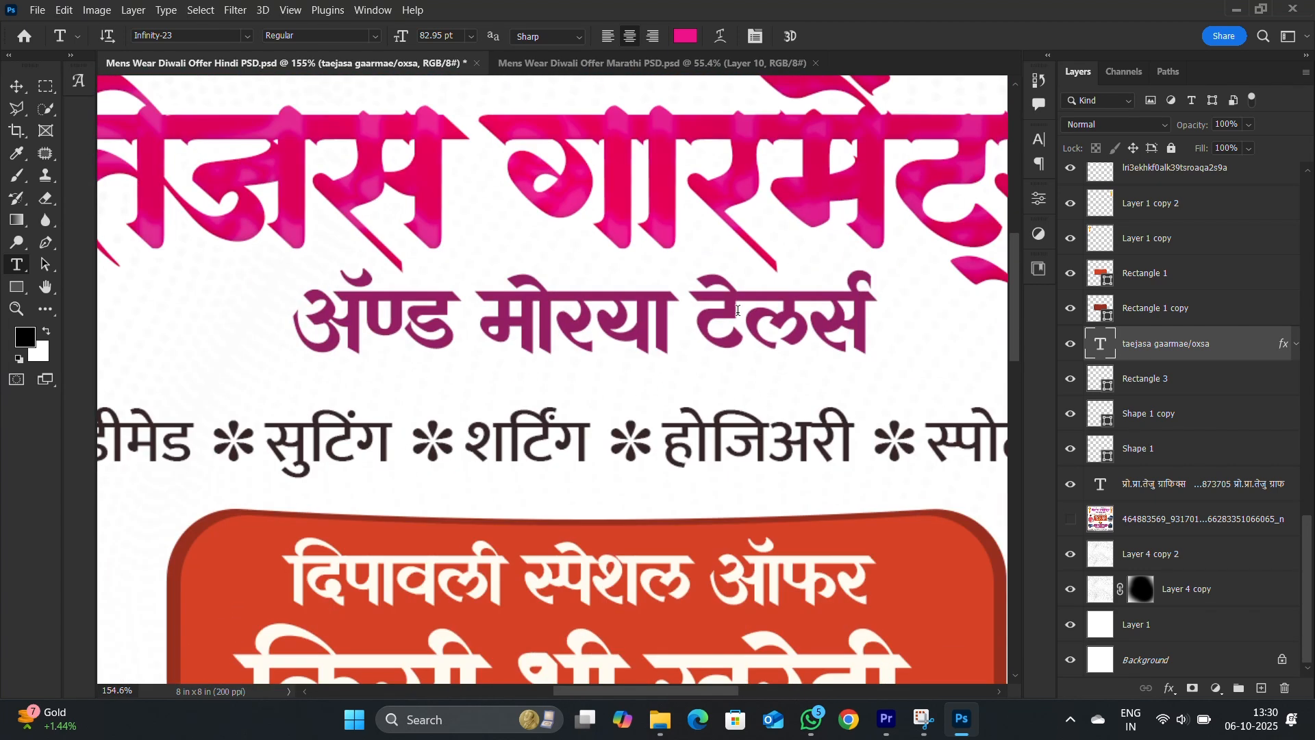
# - Replace मोरया with तेजस in the tailors subtitle below the main title
pyautogui.doubleClick(737, 310)
pyautogui.click(520, 322)
pyautogui.doubleClick(576, 315)
pyautogui.write('तej')
pyautogui.press('BackSpace')
pyautogui.press('BackSpace')
pyautogui.press('BackSpace')
pyautogui.write('taejasa')
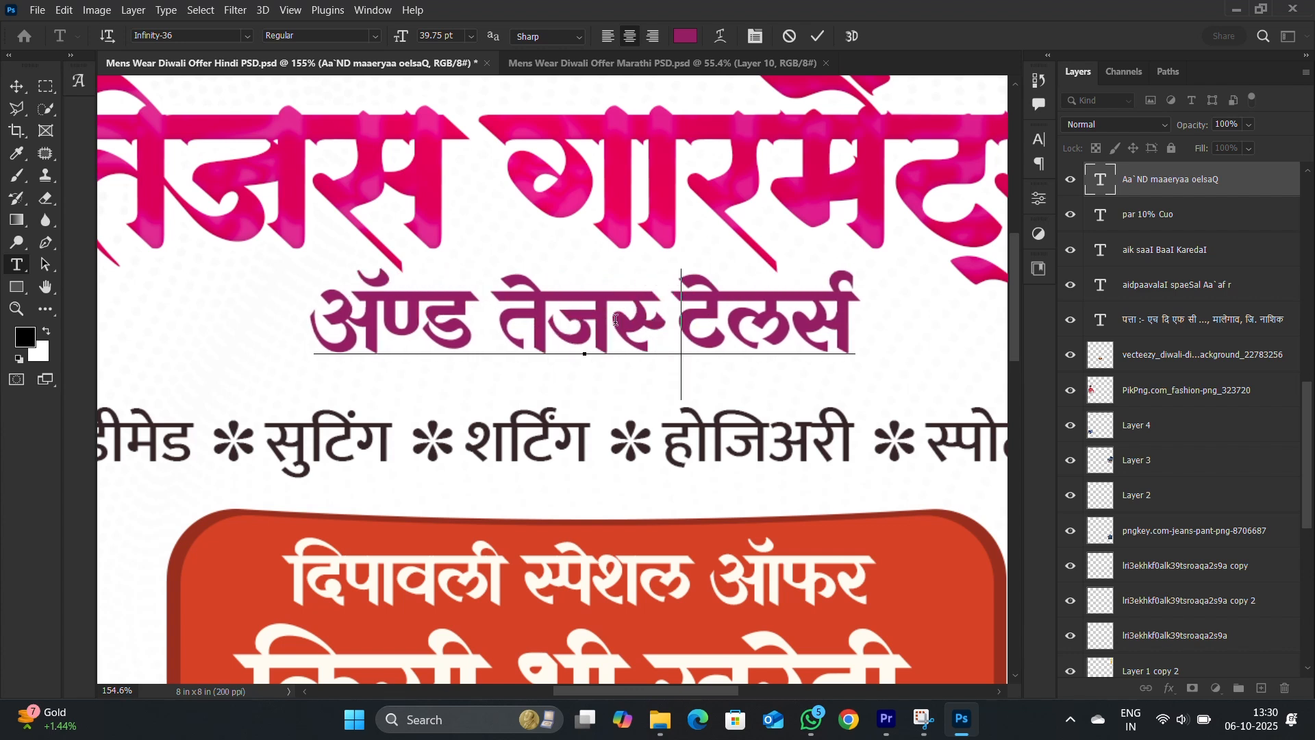
pyautogui.click(196, 40)
pyautogui.press('Escape')
pyautogui.click(485, 139)
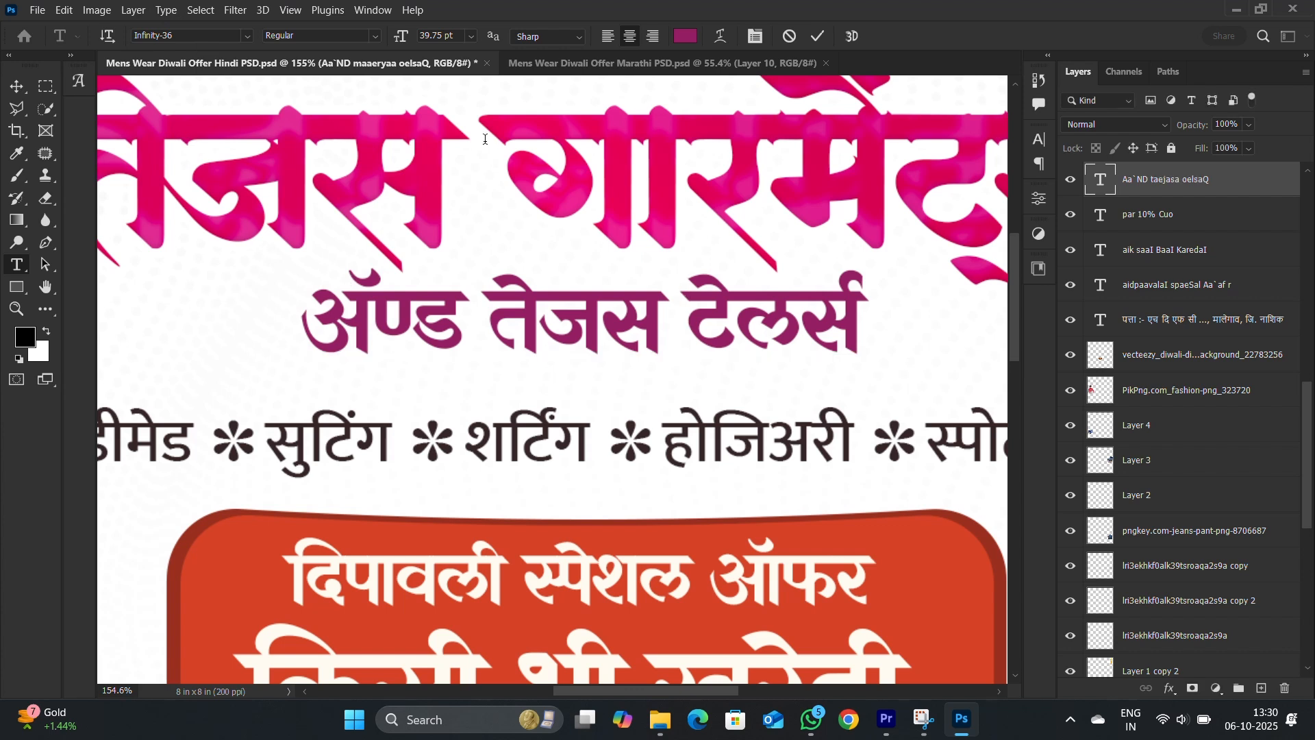
# - Try replacing the word शर्टिंग with कुर्ता in the product category line
pyautogui.scroll(-3, 485, 139)
pyautogui.scroll(-4, 485, 139)
pyautogui.click(449, 215)
pyautogui.moveTo(452, 214); pyautogui.dragTo(517, 220)
pyautogui.click(517, 221)
pyautogui.press('Delete')
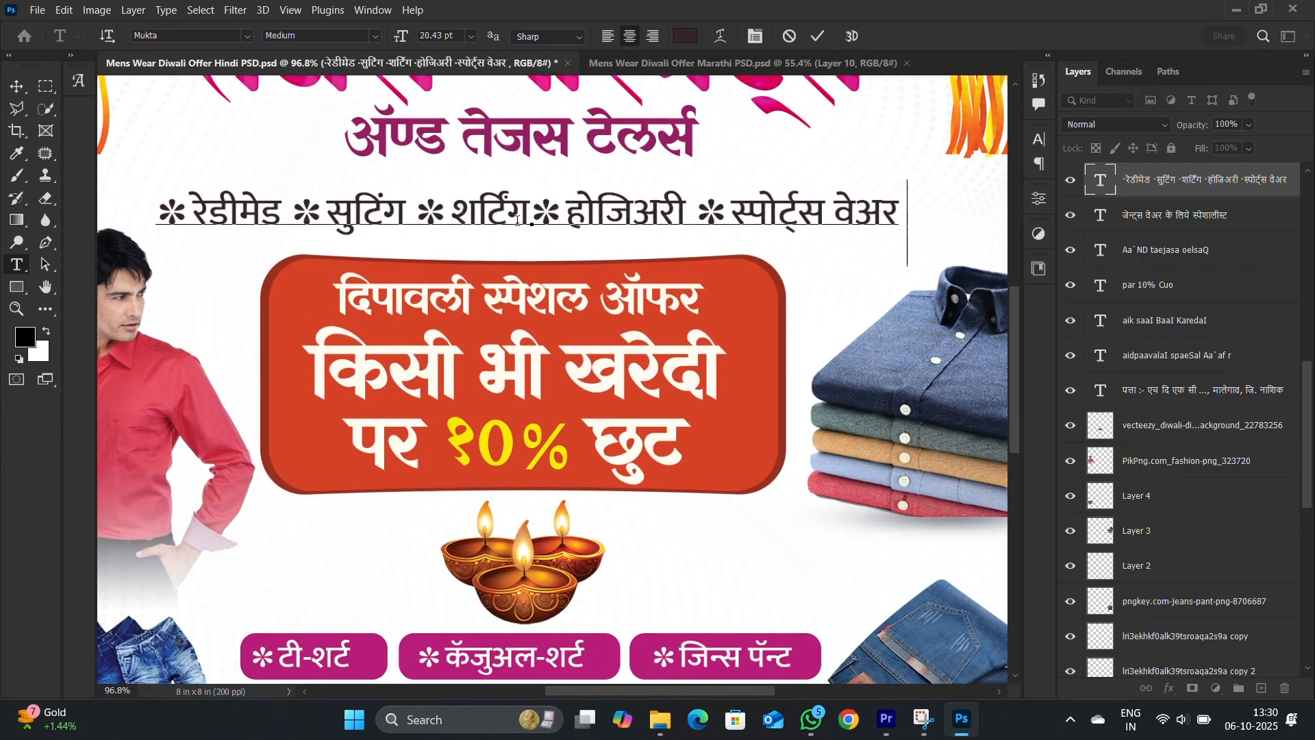
pyautogui.doubleClick(488, 209)
pyautogui.click(533, 212)
pyautogui.doubleClick(493, 207)
pyautogui.press('super+space')
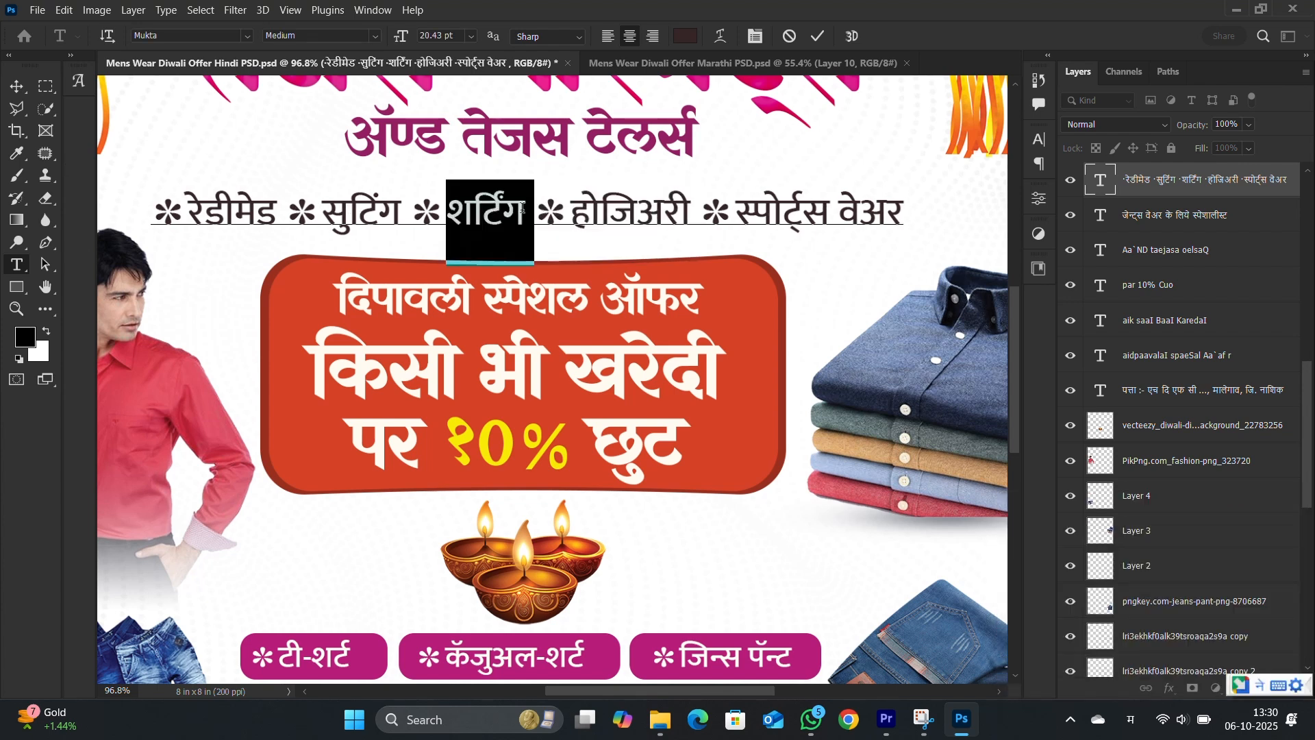
pyautogui.write('kurta')
pyautogui.press('space')
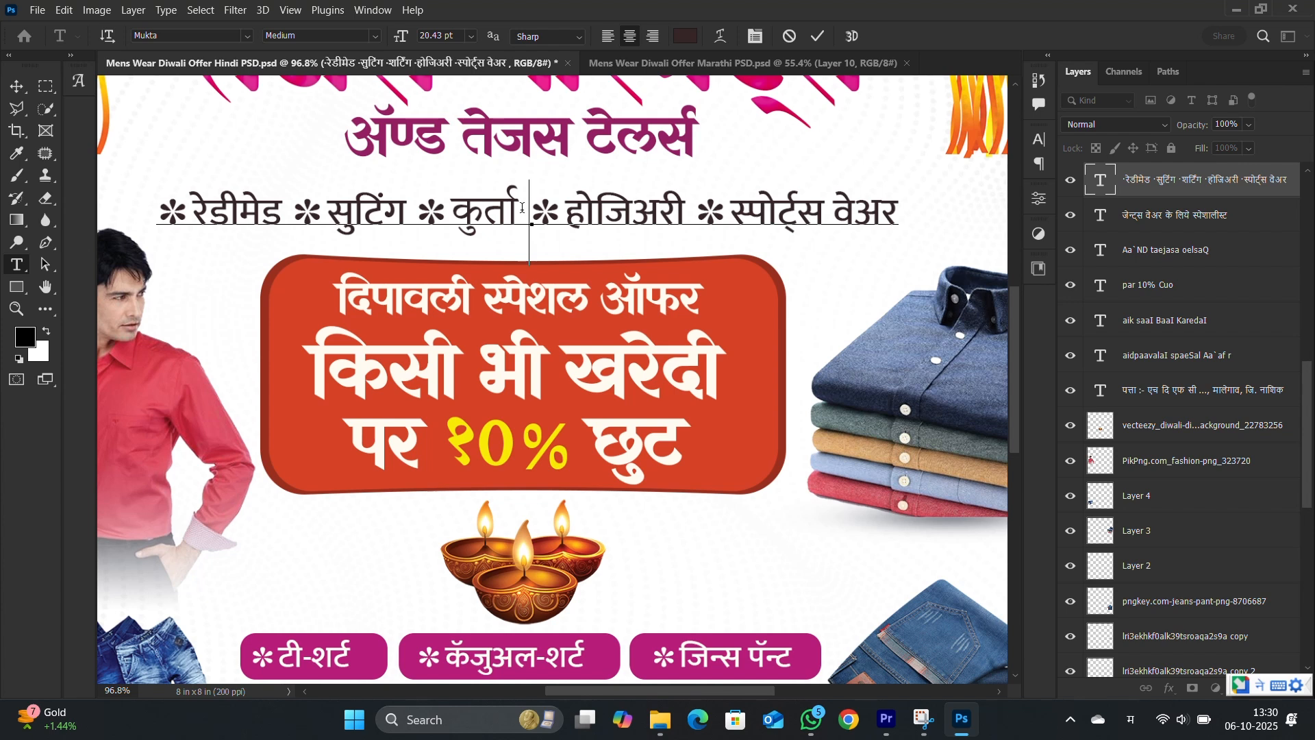
# - Try setting the word कुर्ता to Mukta Regular at 21.29 pt in the product category line
pyautogui.hotkey('shift', 'Home')
pyautogui.hotkey('ctrl', 'shift', 'Right')
pyautogui.hotkey('ctrl', 'shift', 'Right')
pyautogui.hotkey('ctrl', 'shift', 'Right')
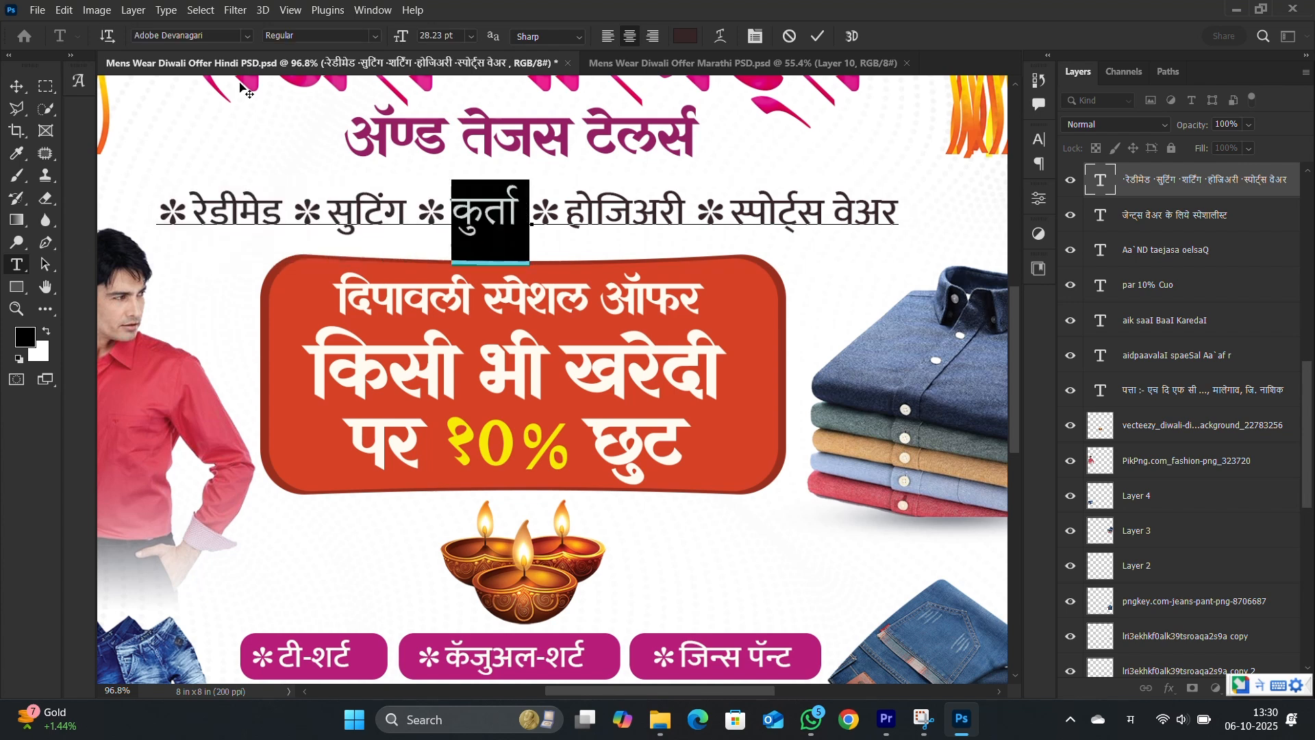
pyautogui.write('mukta')
pyautogui.press('Return')
pyautogui.press('Down')
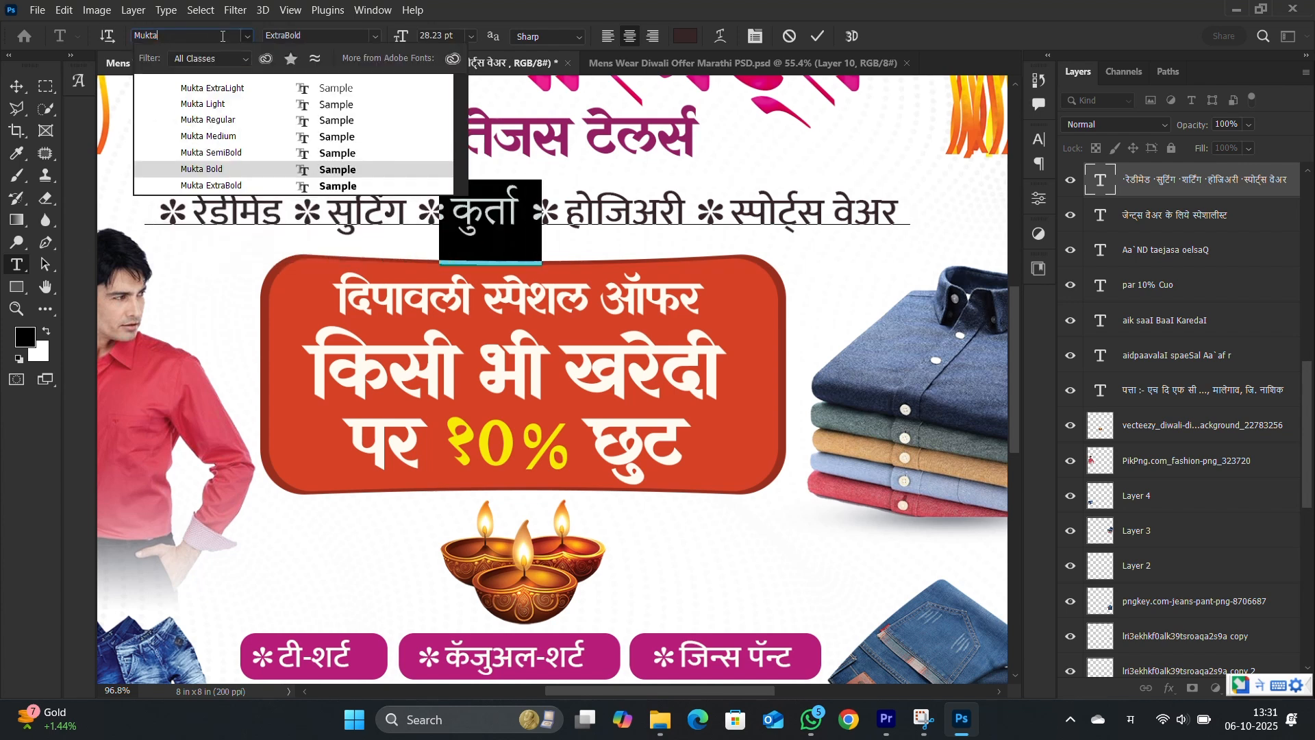
pyautogui.press('Down')
pyautogui.press('Up')
pyautogui.press('Up')
pyautogui.press('Up')
pyautogui.press('Up')
pyautogui.press('Return')
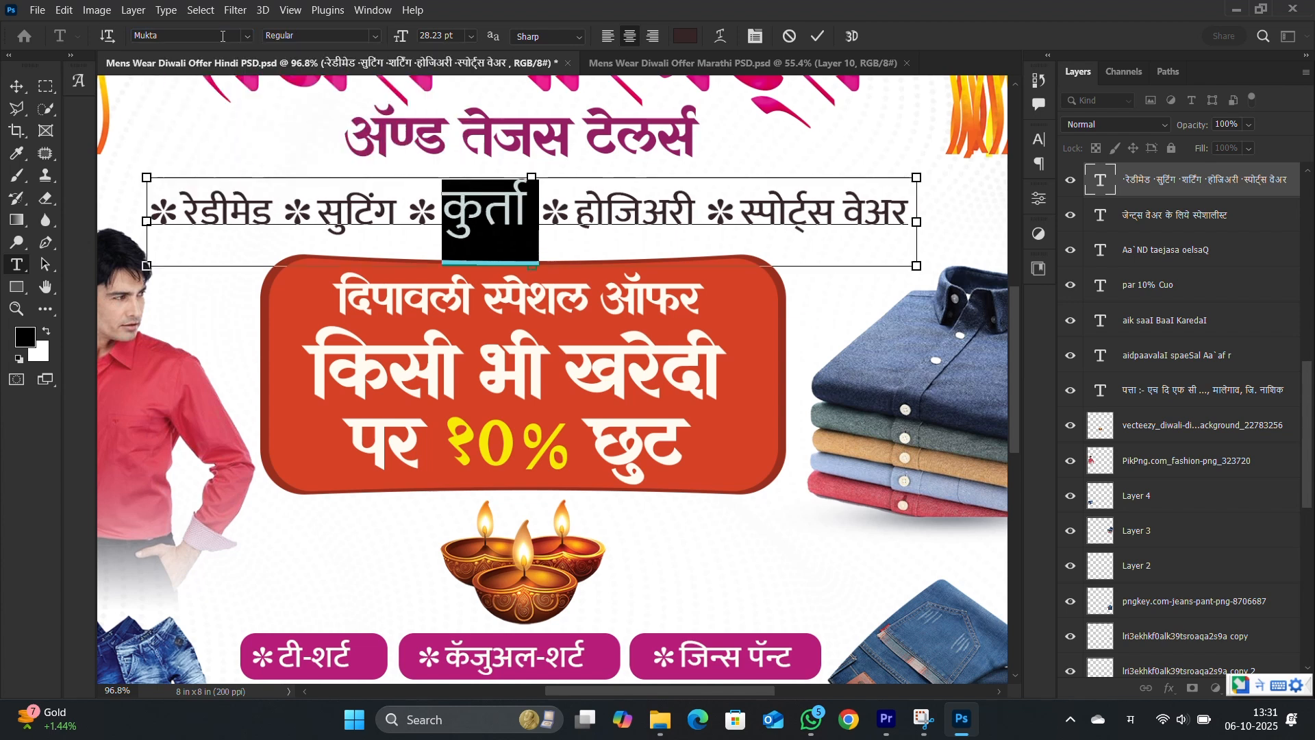
pyautogui.hotkey('ctrl', 'Return')
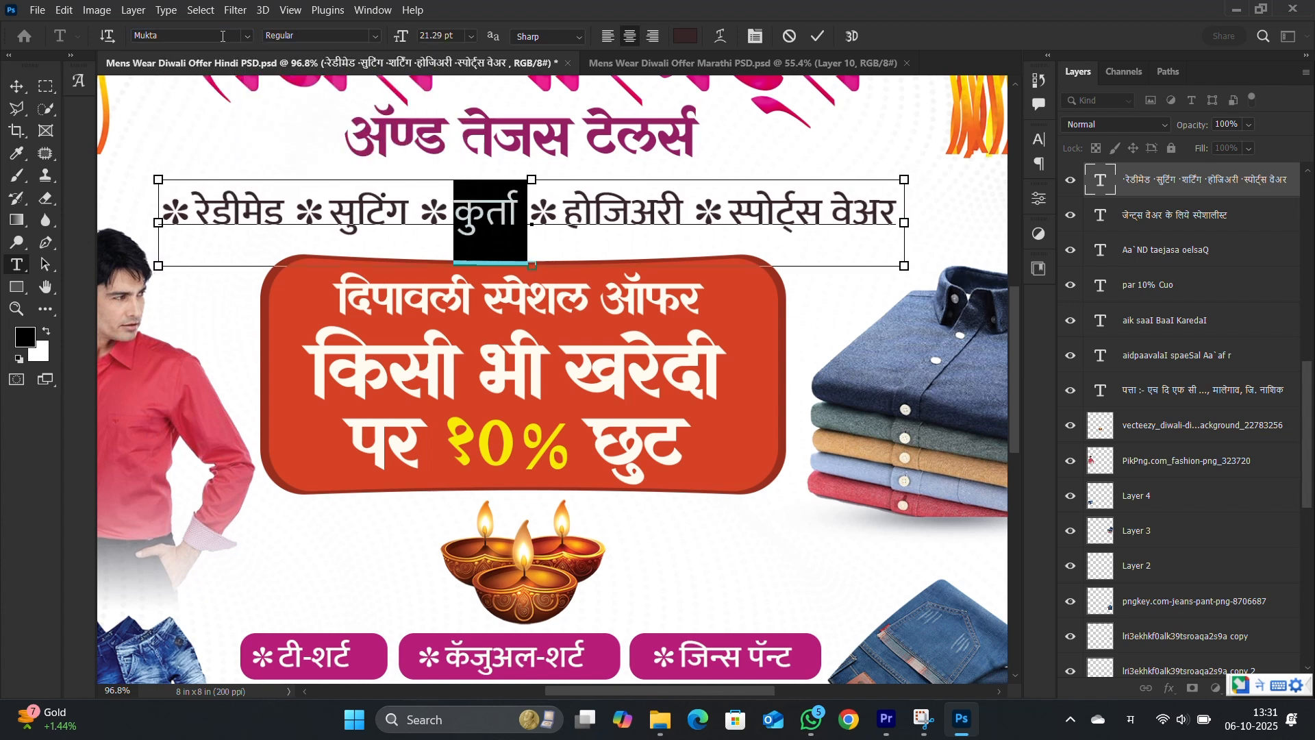
# - Undo the कुर्ता edit in the product category line
pyautogui.hotkey('ctrl', '0')
pyautogui.hotkey('ctrl', 'z')
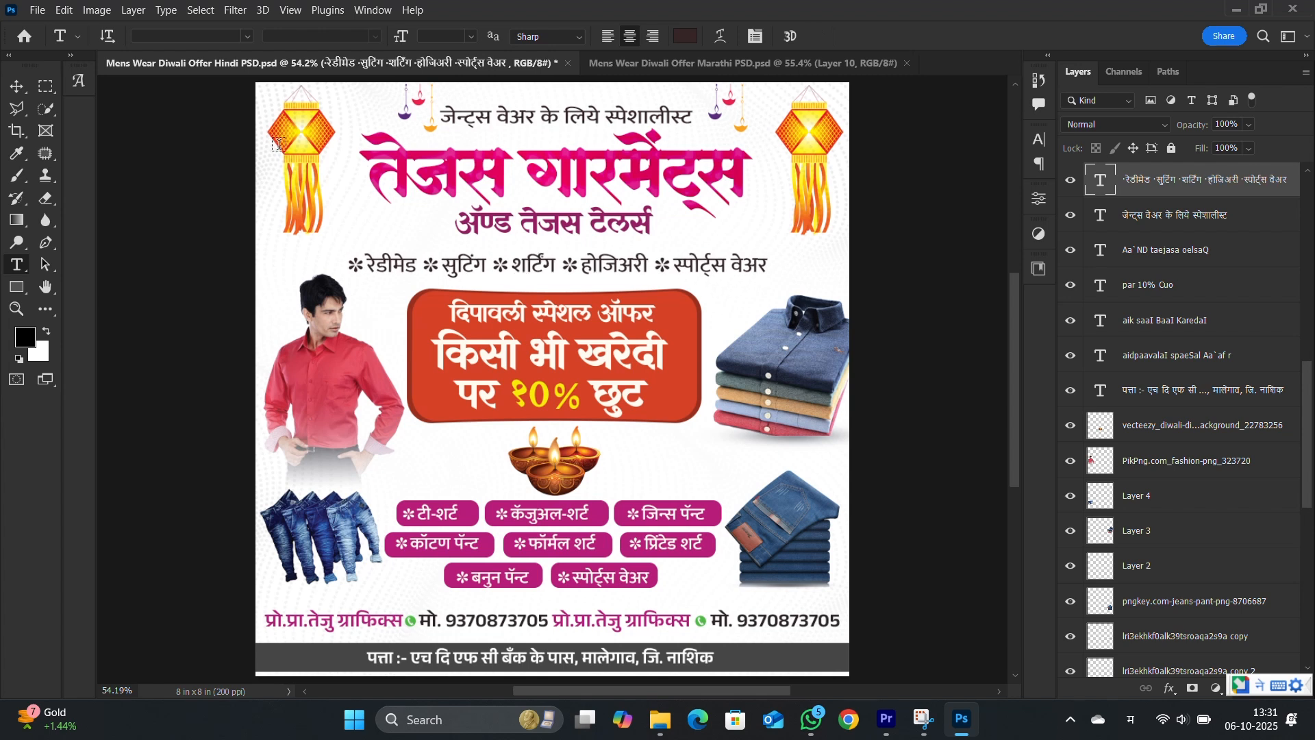
pyautogui.hotkey('ctrl', 'z')
# - Replace दिपावली with दिवाली in the top line of the red offer box
pyautogui.scroll(8, 534, 363)
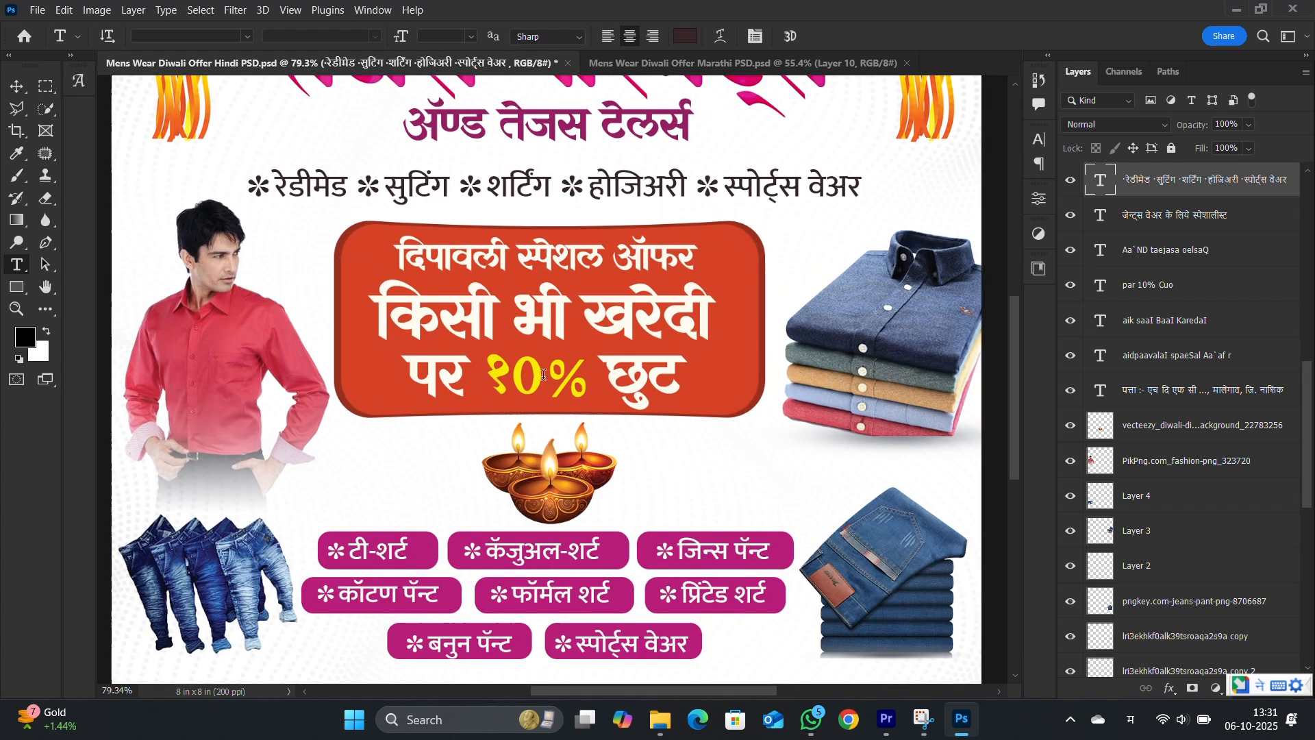
pyautogui.moveTo(420, 349); pyautogui.dragTo(798, 351)
pyautogui.click(664, 368)
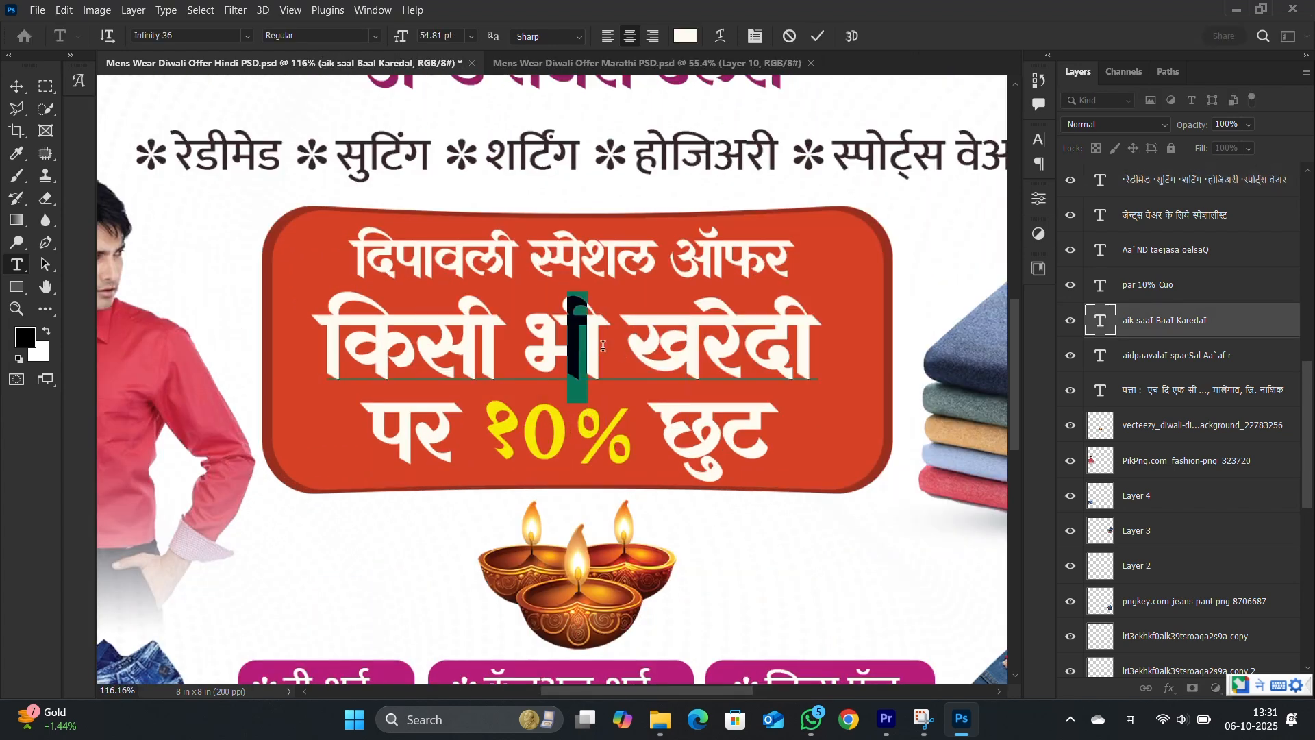
pyautogui.doubleClick(605, 240)
pyautogui.click(605, 240)
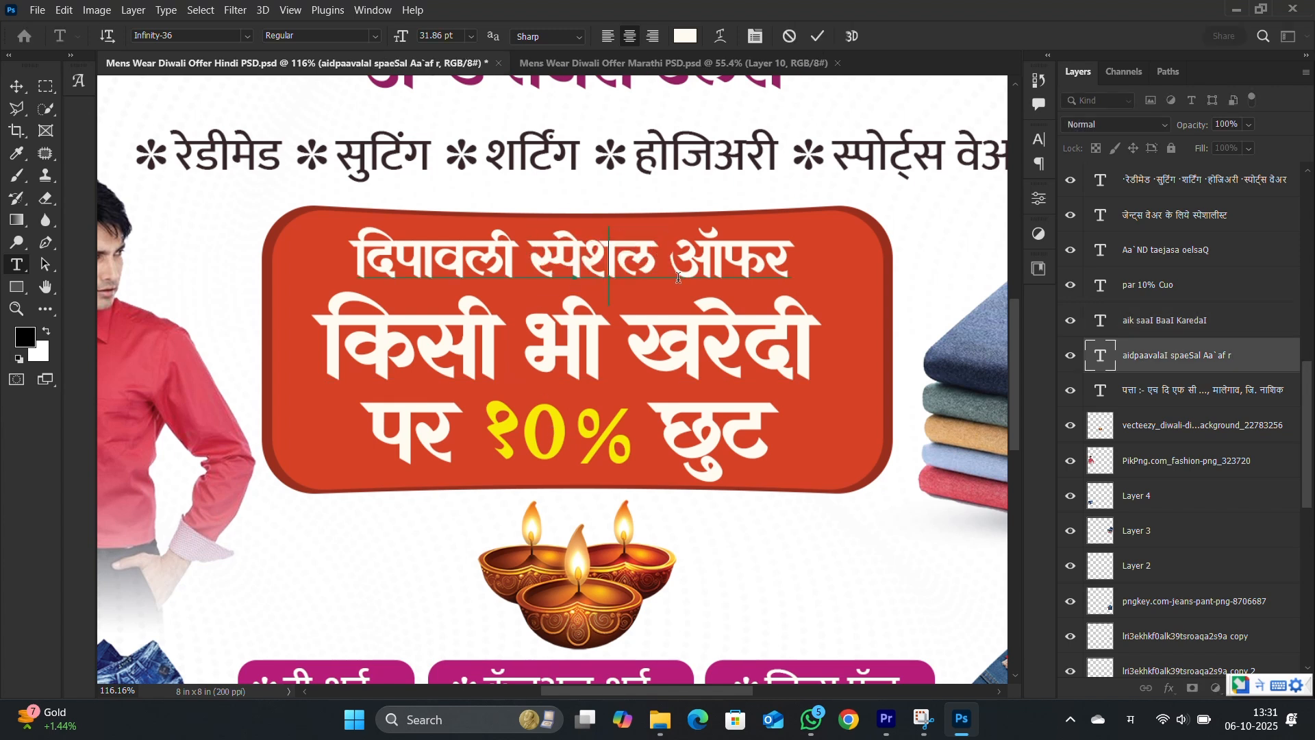
pyautogui.doubleClick(439, 253)
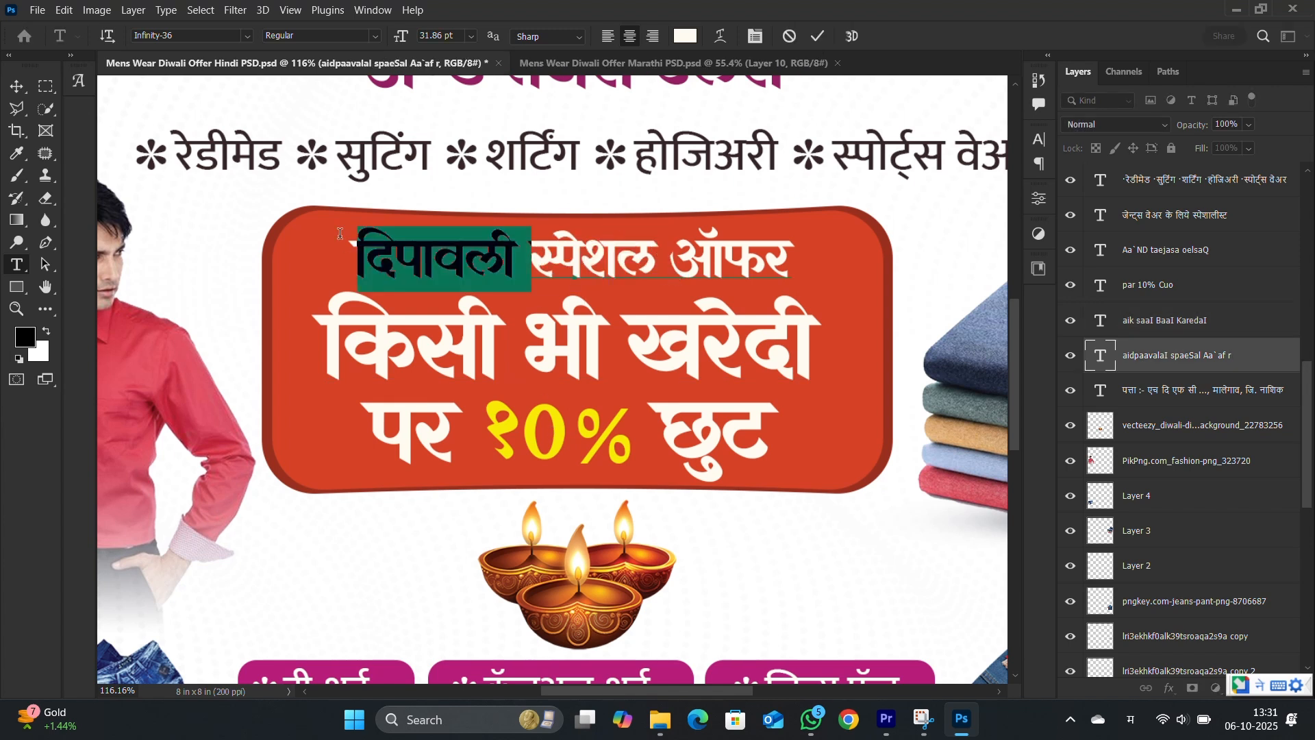
pyautogui.write('aida')
pyautogui.press('BackSpace')
pyautogui.press('Down')
pyautogui.press('Down')
pyautogui.press('Down')
pyautogui.press('Down')
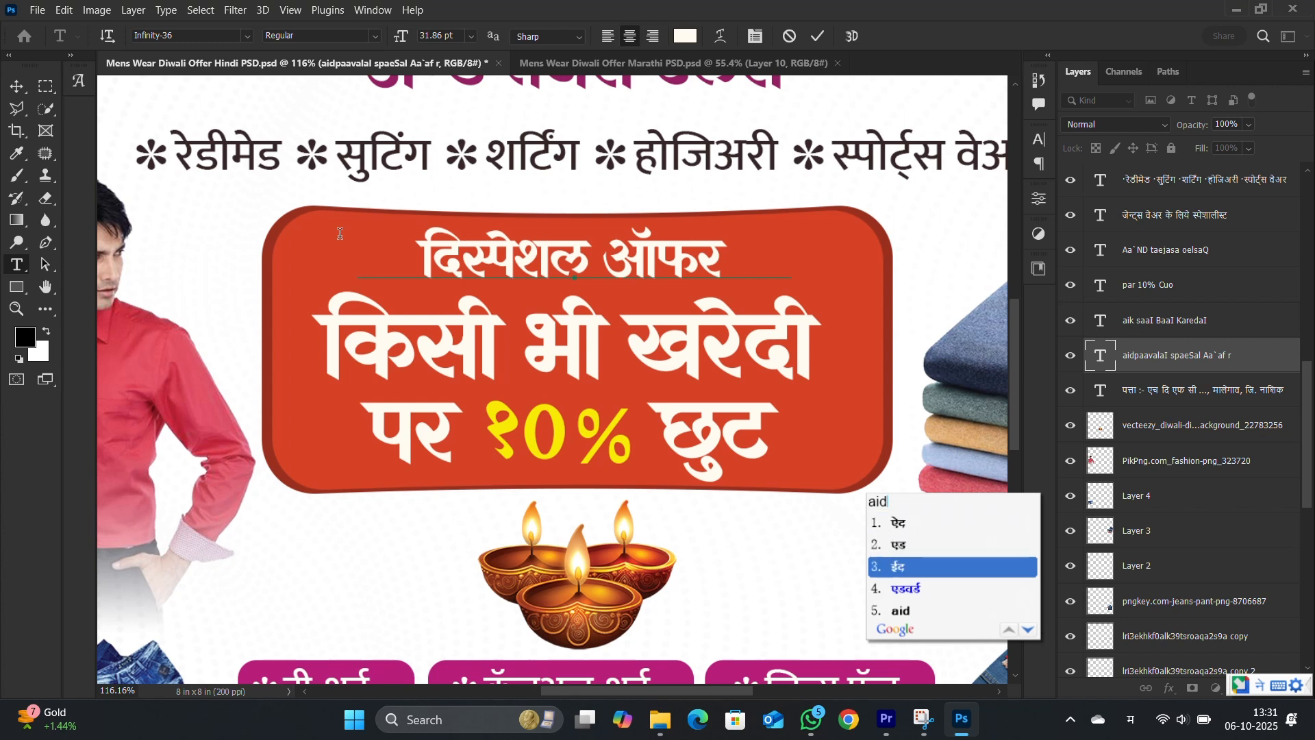
pyautogui.press('BackSpace')
pyautogui.write('vaa')
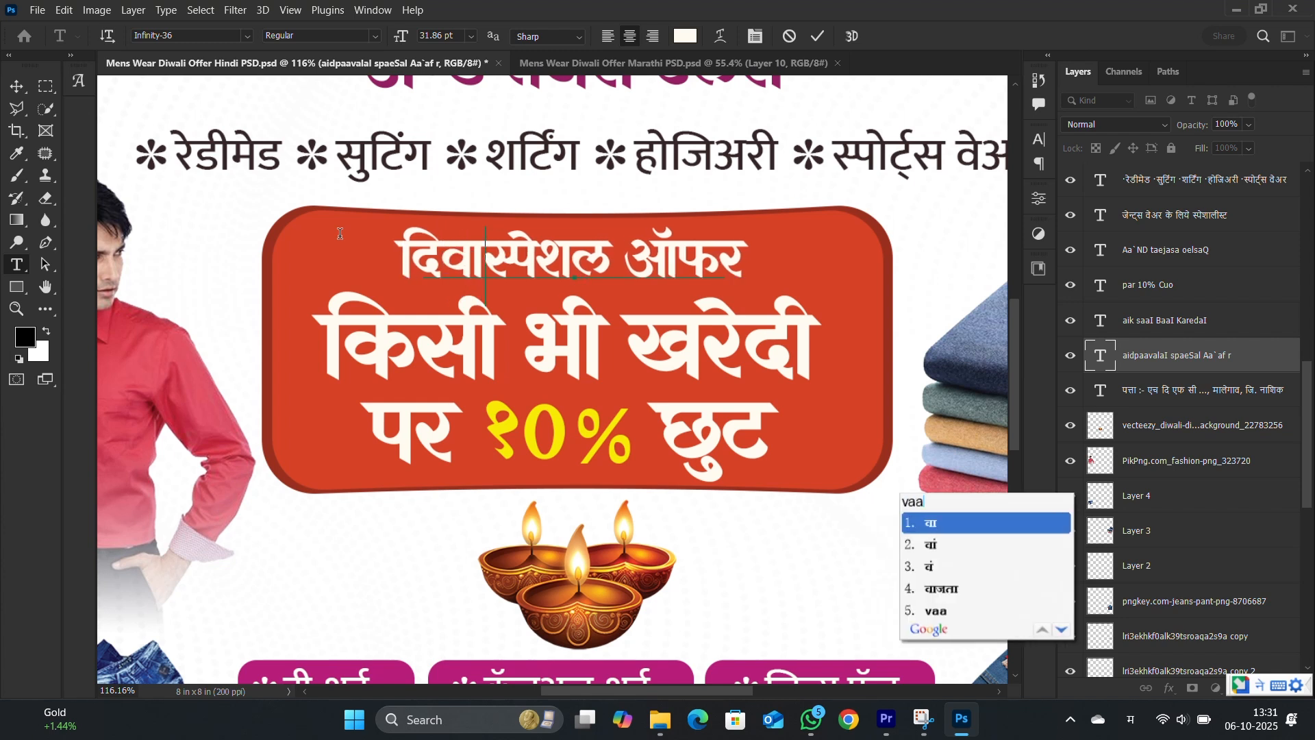
pyautogui.write('l')
pyautogui.press('Down')
pyautogui.press('Down')
pyautogui.press('Down')
pyautogui.press('Down')
pyautogui.press('Return')
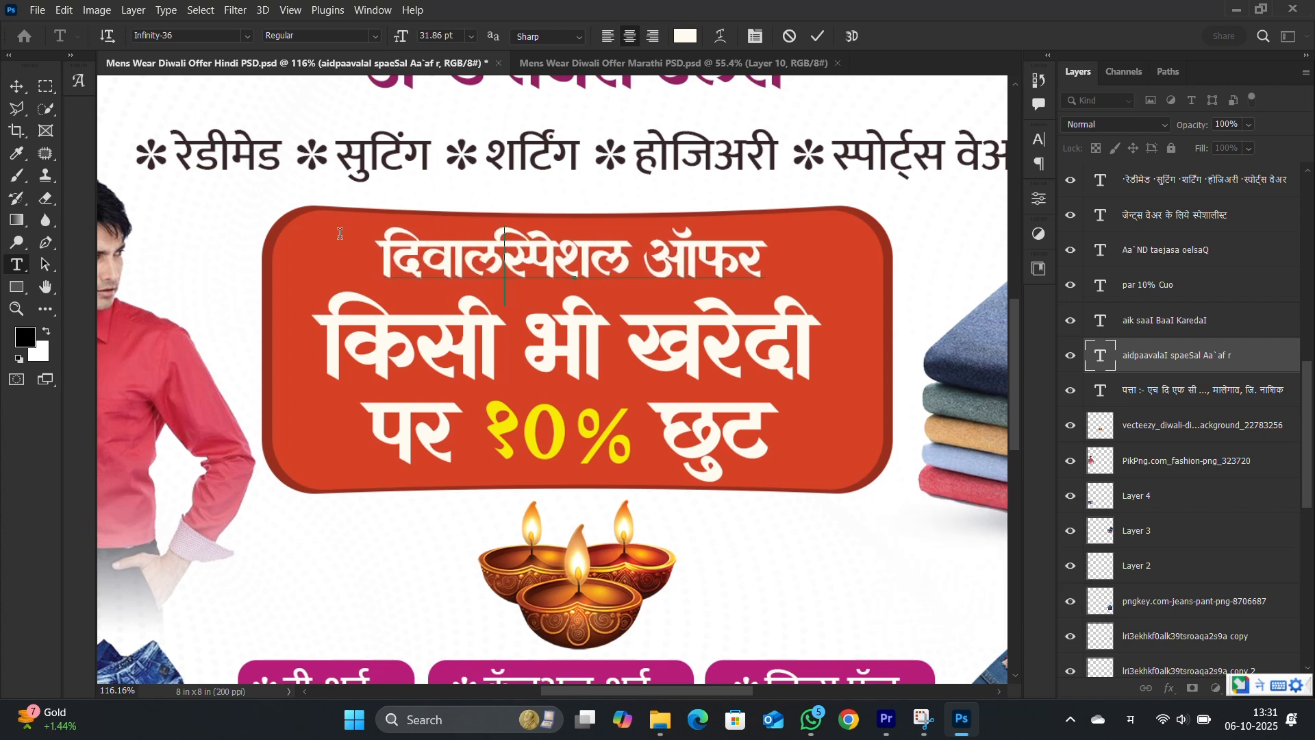
pyautogui.press('super+space')
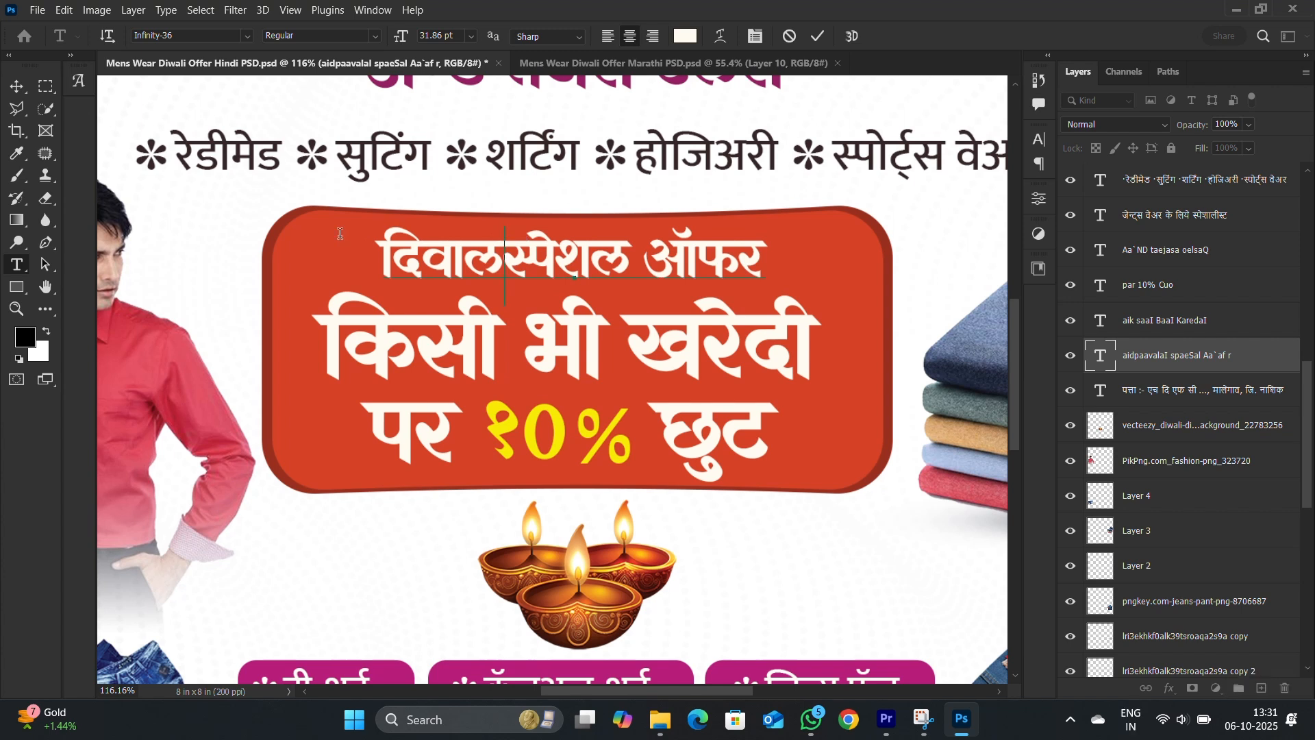
pyautogui.write('I')
pyautogui.hotkey('ctrl', 'Return')
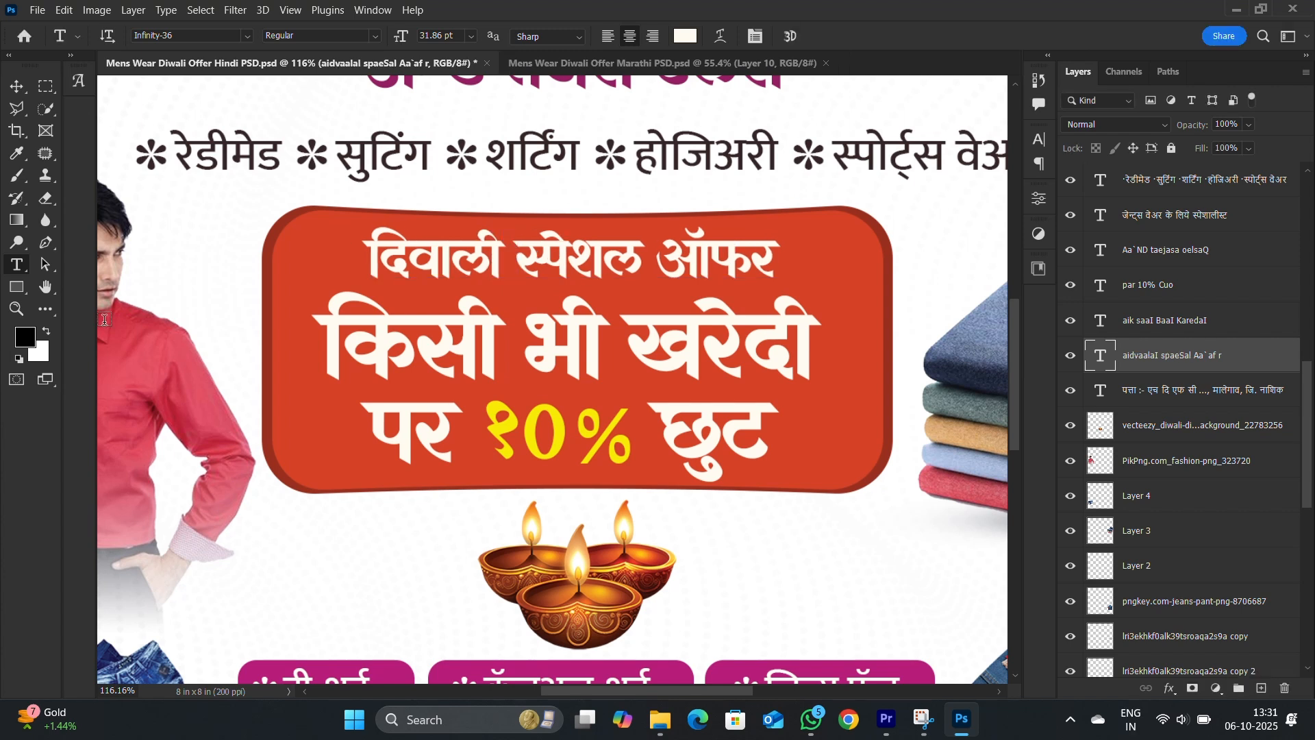
# - Change the discount in the last line of the red offer box to 15%
pyautogui.scroll(-4, 572, 190)
pyautogui.doubleClick(568, 295)
pyautogui.moveTo(567, 295); pyautogui.dragTo(551, 292)
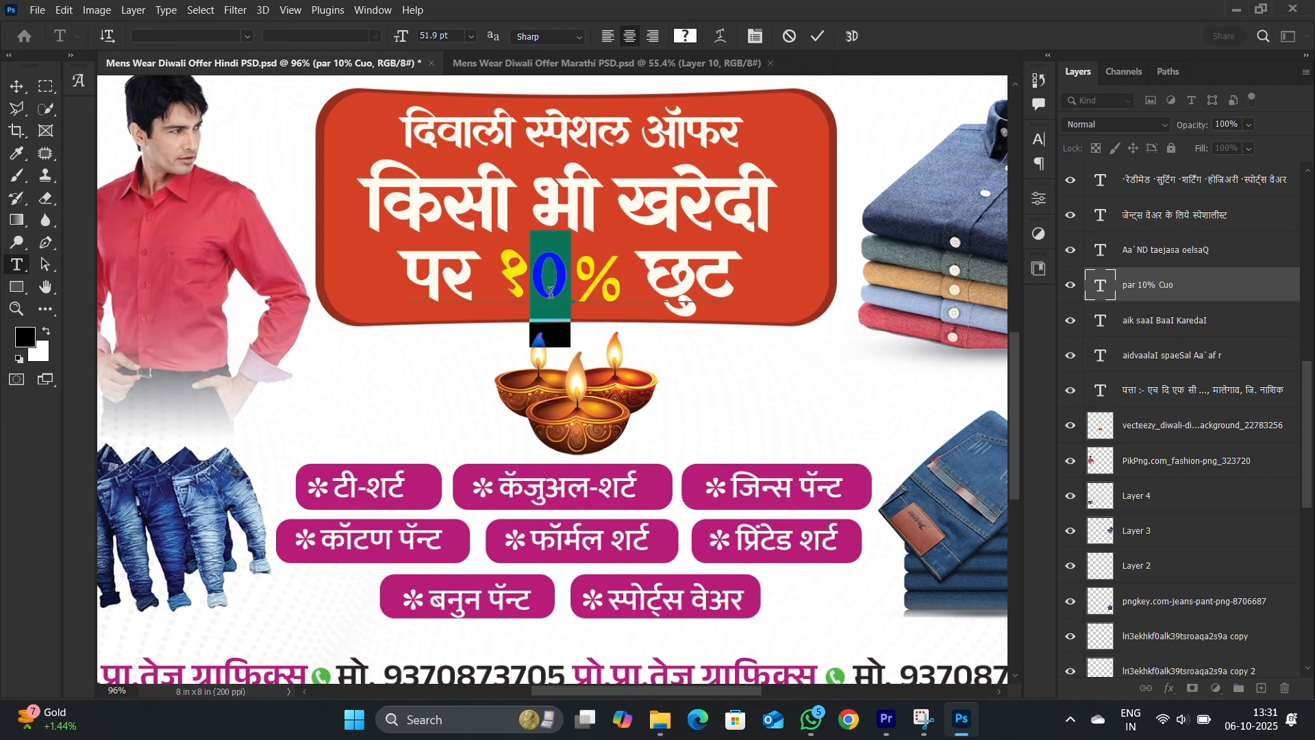
pyautogui.write('5')
pyautogui.scroll(-3, 549, 293)
pyautogui.doubleClick(561, 207)
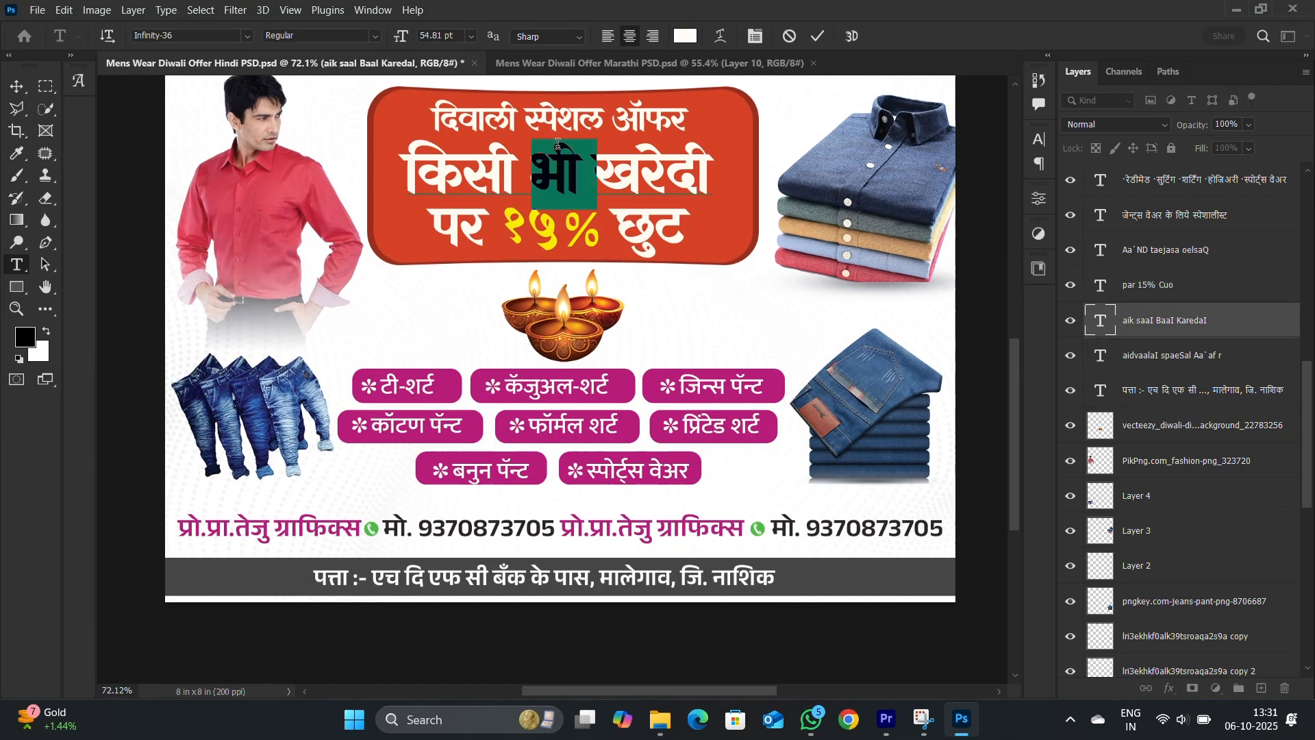
pyautogui.scroll(-3, 637, 213)
pyautogui.hotkey('ctrl', 'Return')
# - Check that the टी-शर्ट and बनुन पॅन्ट labels open as editable text
pyautogui.scroll(5, 334, 322)
pyautogui.tripleClick(426, 266)
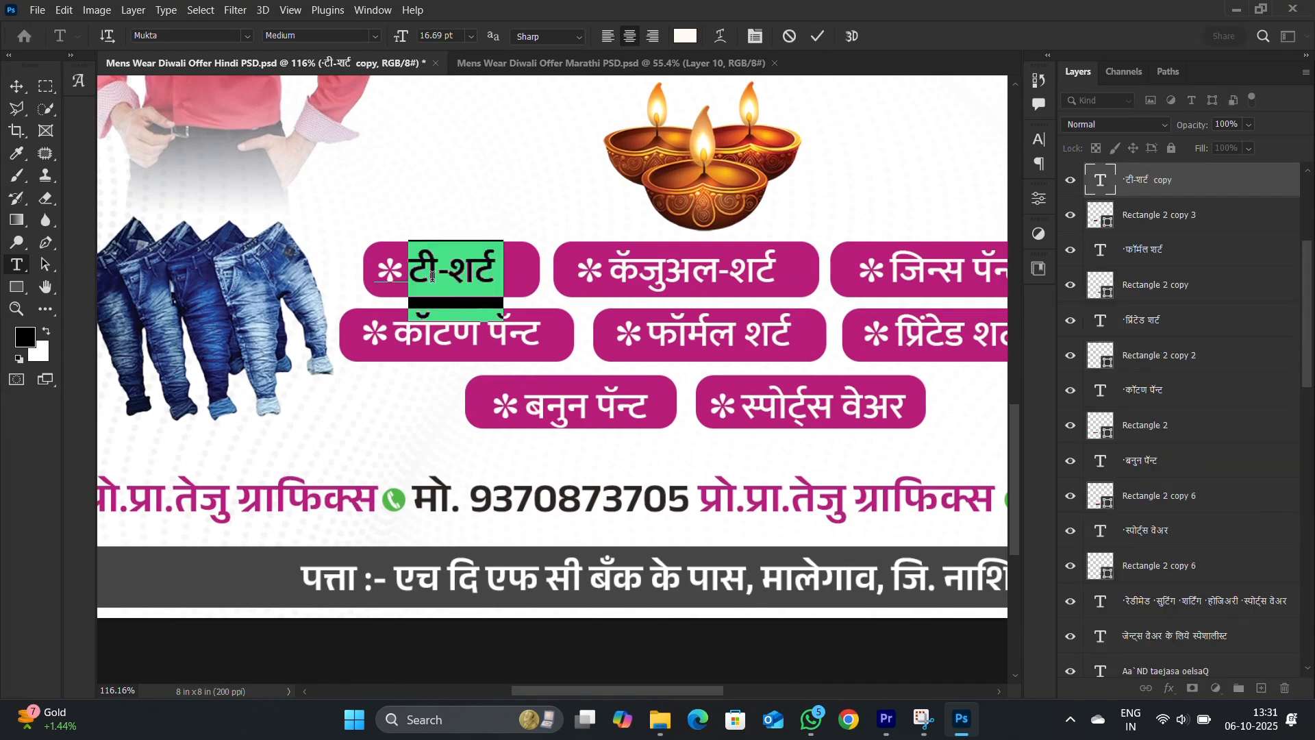
pyautogui.hotkey('ctrl', 'Return')
pyautogui.press('v')
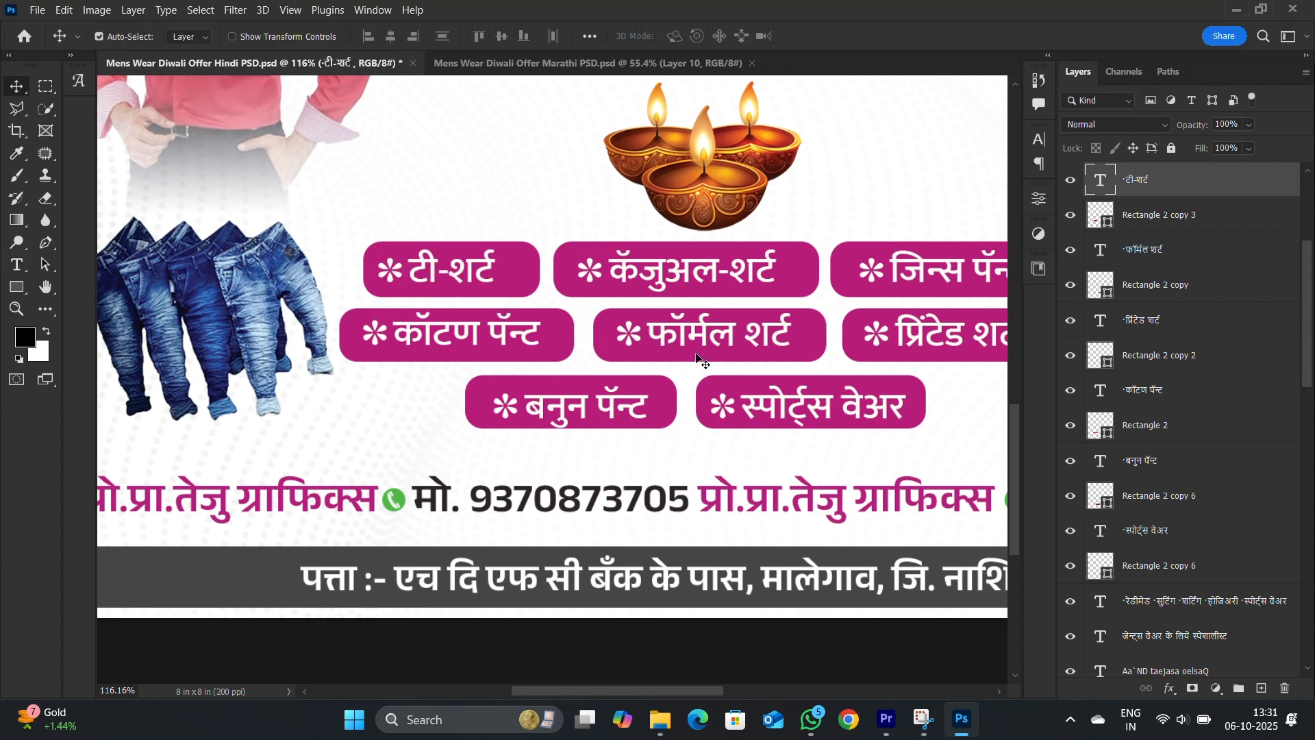
pyautogui.click(637, 396)
pyautogui.doubleClick(611, 402)
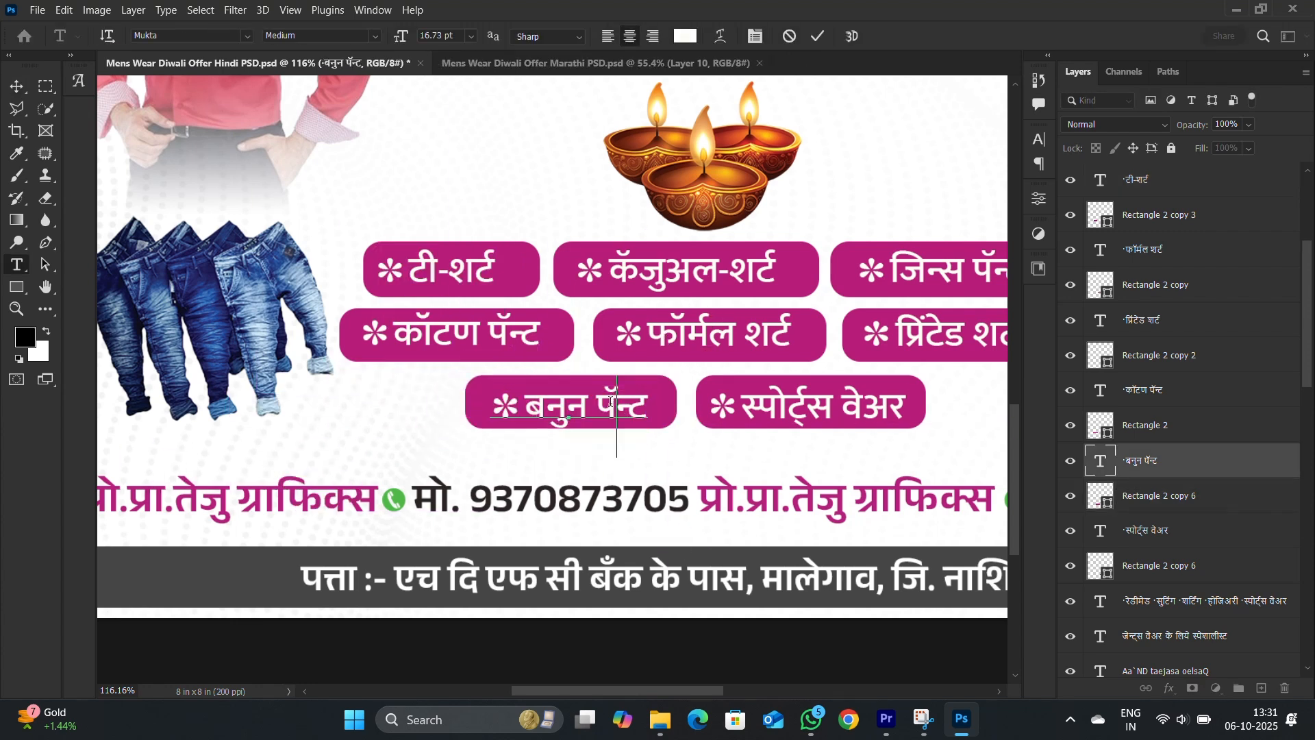
pyautogui.hotkey('ctrl', 'Return')
pyautogui.press('v')
# - Hide the बनुन पॅन्ट and स्पोर्ट्स वेअर texts and the rectangle behind बनुन पॅन्ट
pyautogui.click(1071, 461)
pyautogui.click(1071, 531)
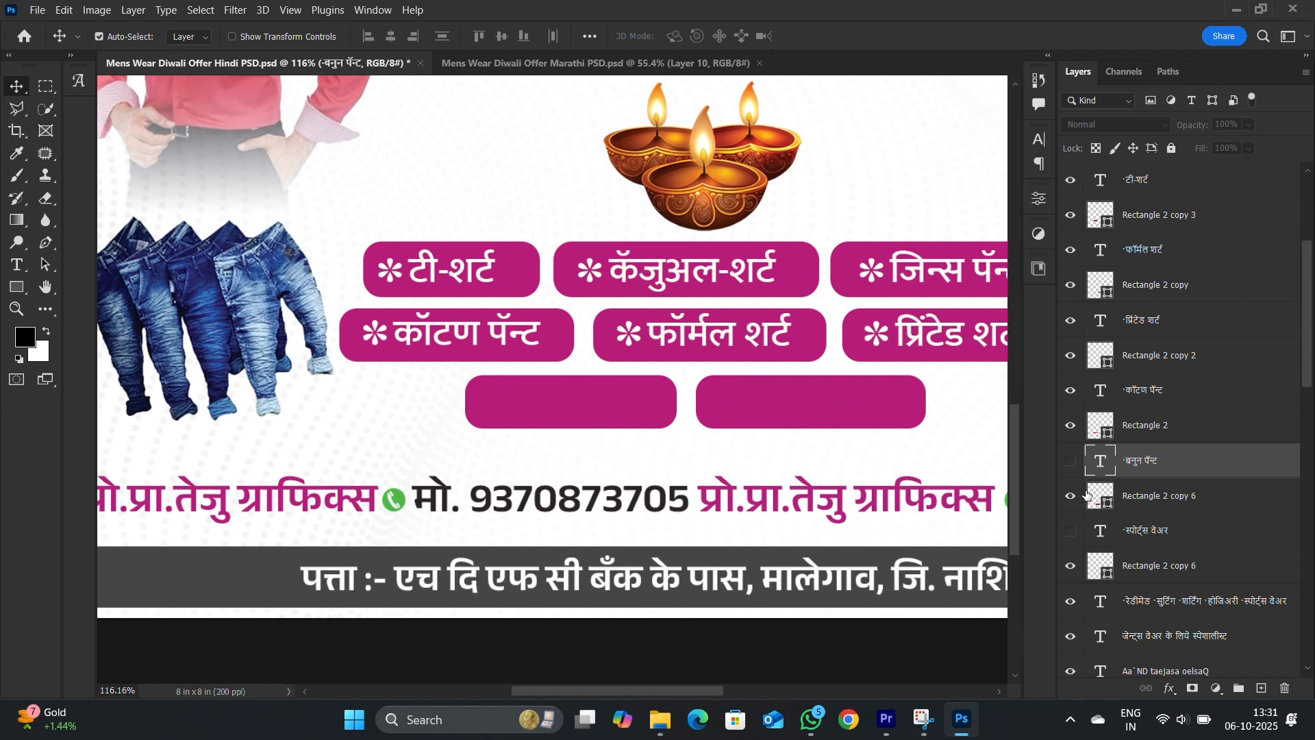
pyautogui.click(1072, 495)
# - Try recolouring the rectangle behind the कॉटण पॅन्ट label to bf0000
pyautogui.click(1088, 429)
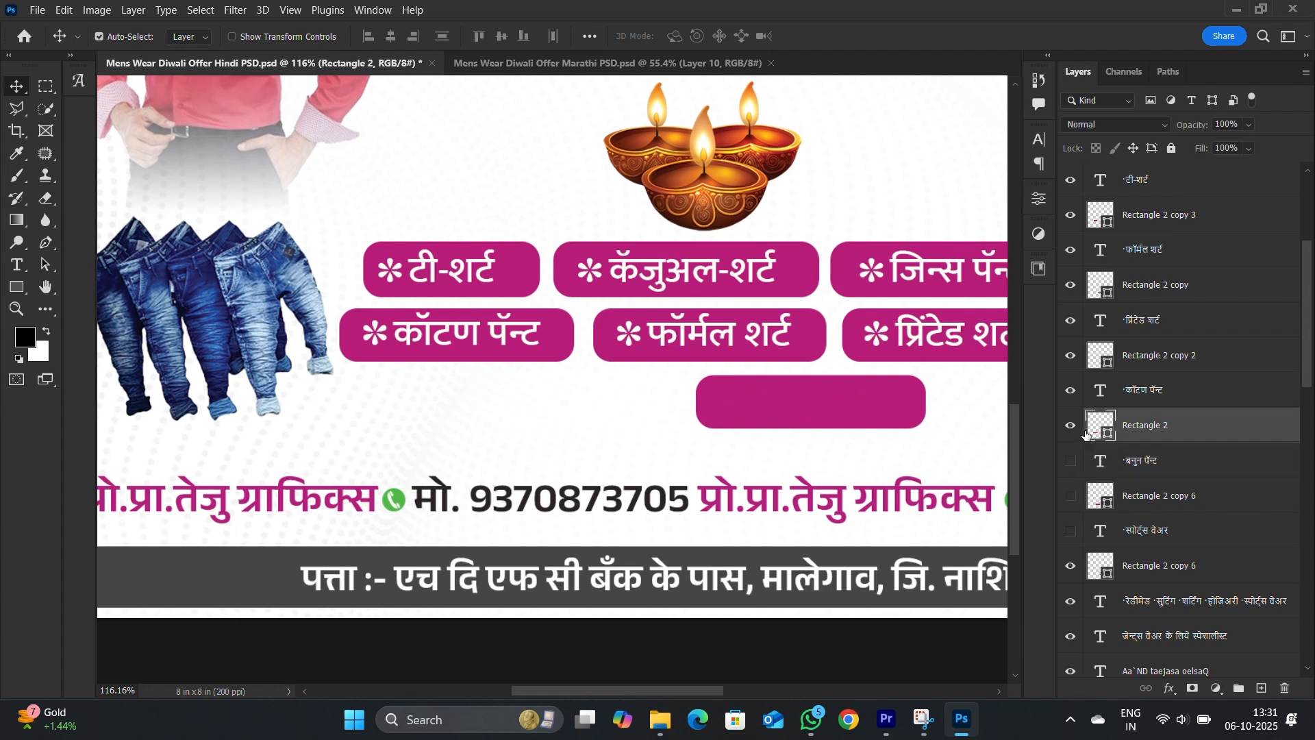
pyautogui.doubleClick(1088, 434)
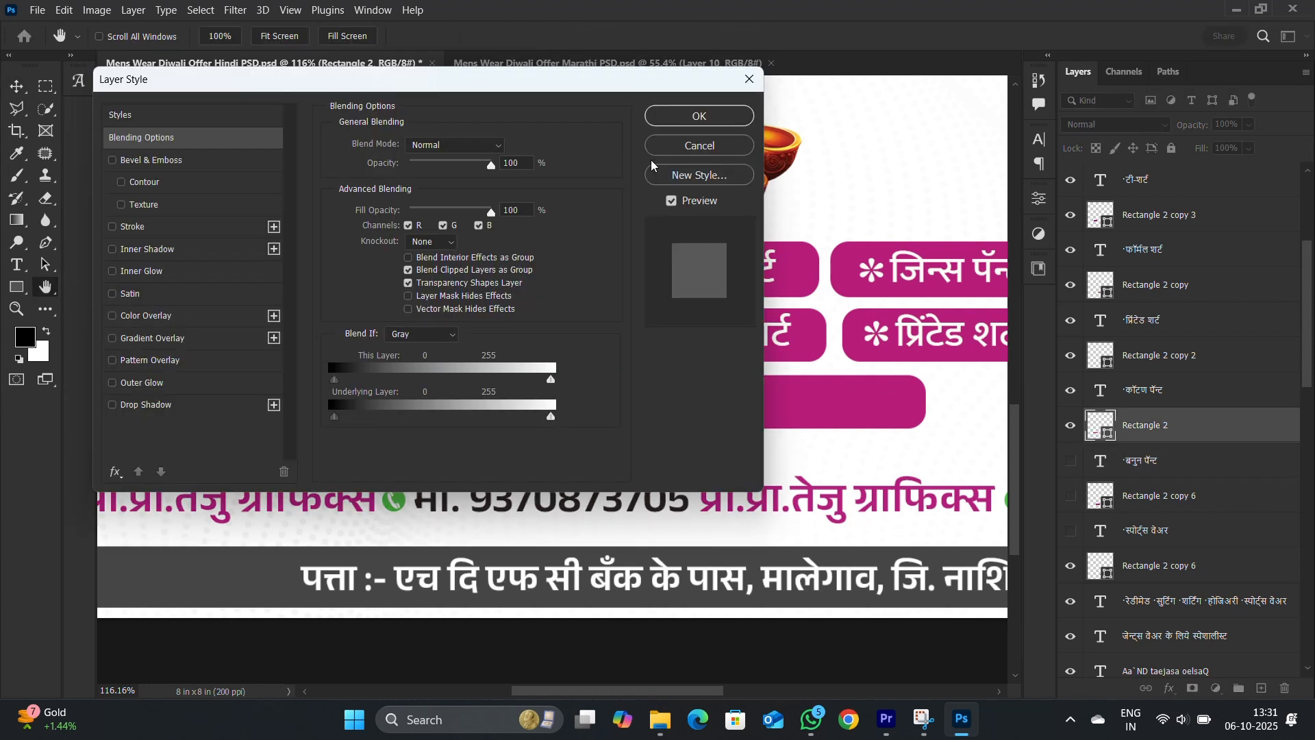
pyautogui.click(700, 152)
pyautogui.doubleClick(1103, 419)
pyautogui.write('bf0000')
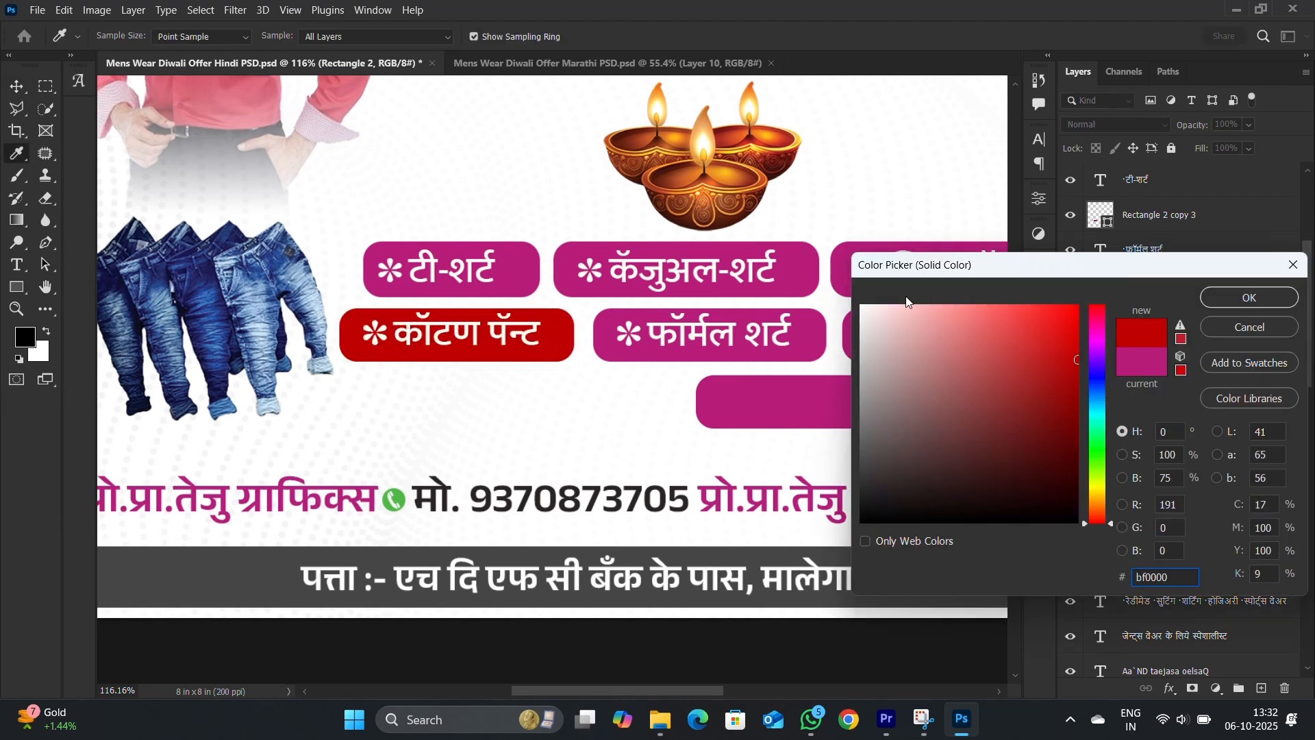
pyautogui.click(1249, 327)
pyautogui.hotkey('ctrl', '0')
pyautogui.scroll(-3, 495, 599)
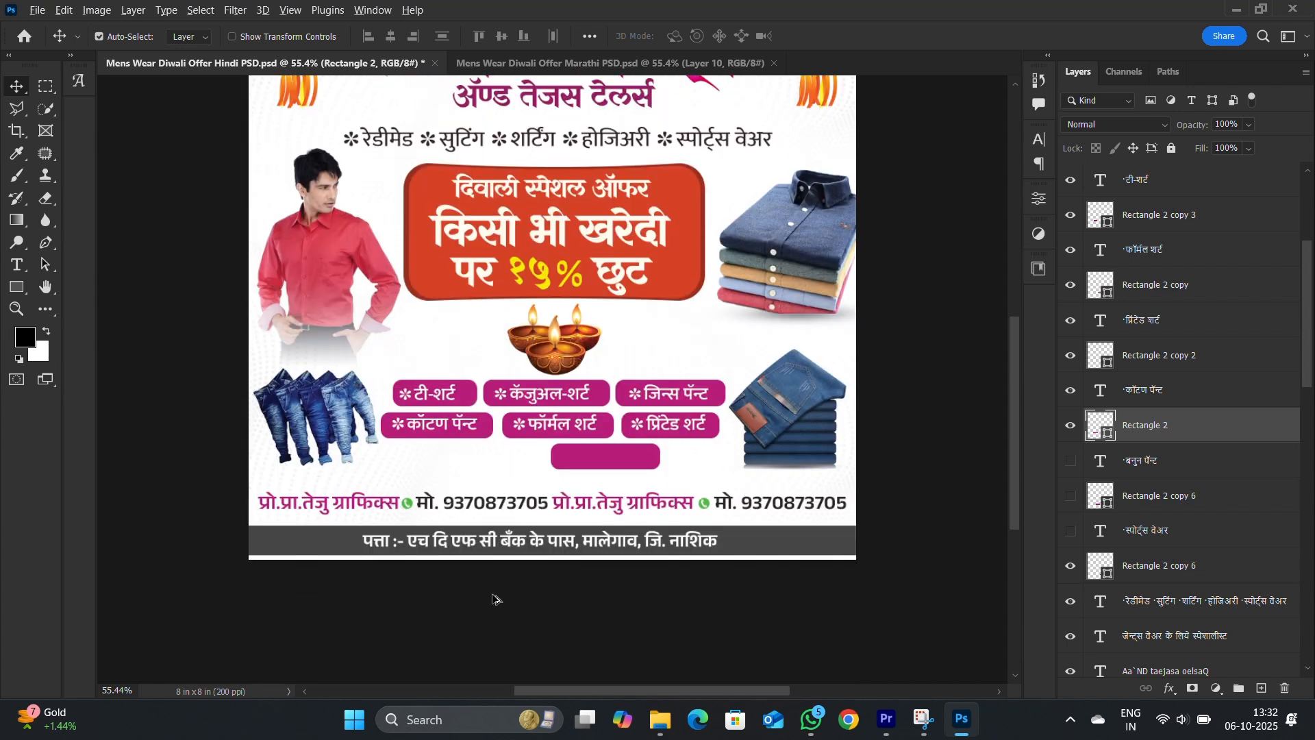
# - Try recolouring the phone icon beside the first mobile number to 000000 and ff0000
pyautogui.scroll(10, 494, 581)
pyautogui.scroll(17, 249, 397)
pyautogui.click(373, 313)
pyautogui.scroll(-7, 411, 455)
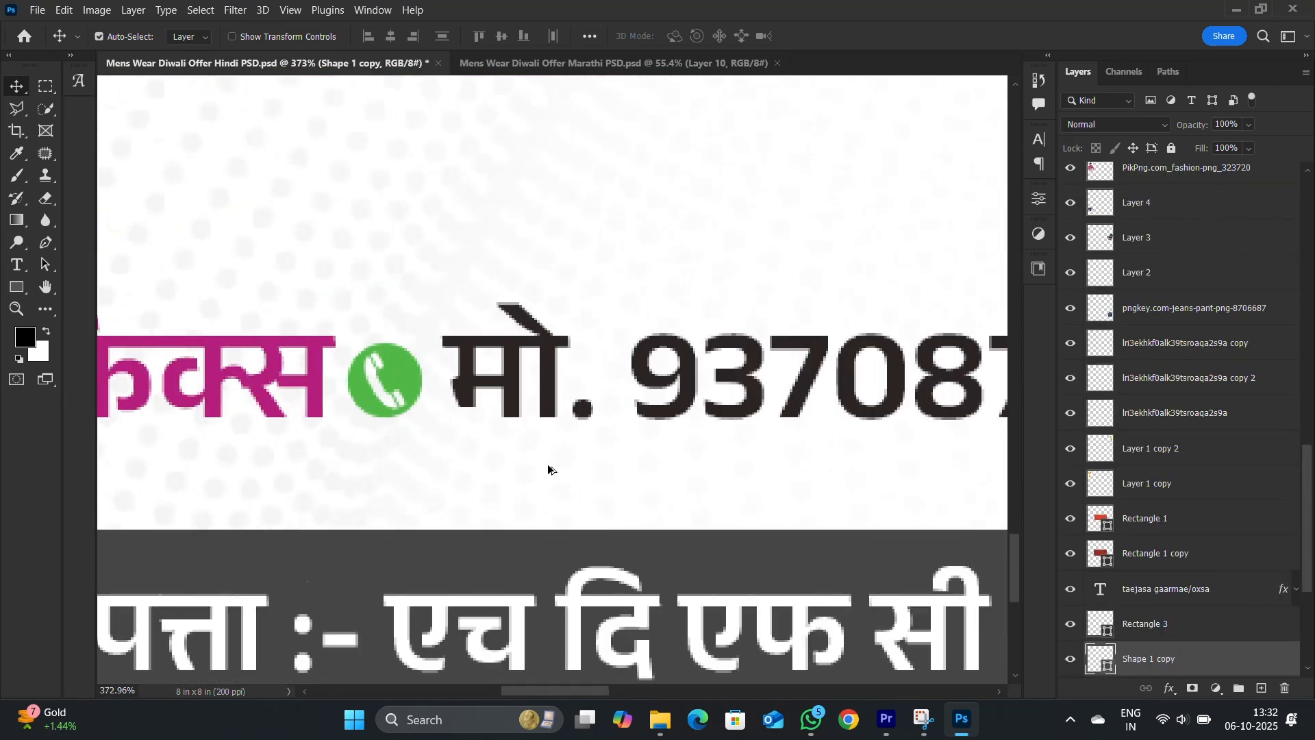
pyautogui.doubleClick(1101, 659)
pyautogui.write('000000')
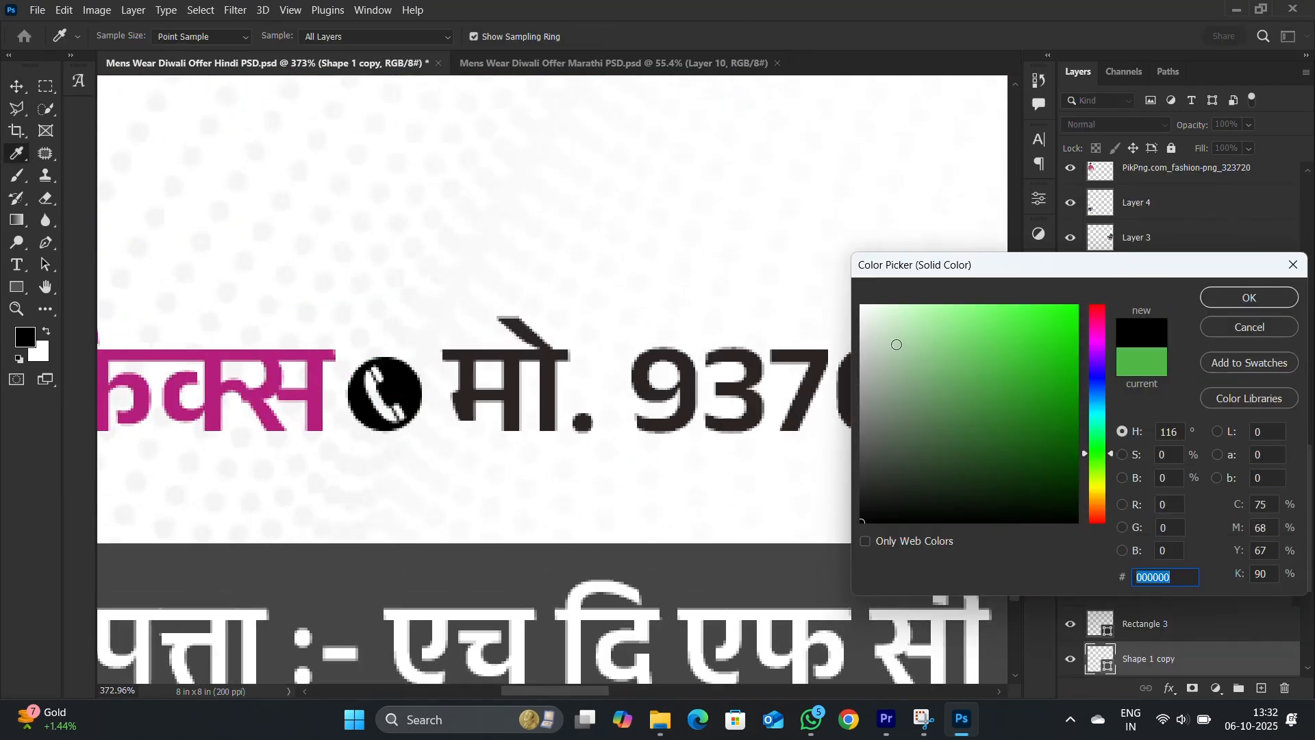
pyautogui.write('ff0000')
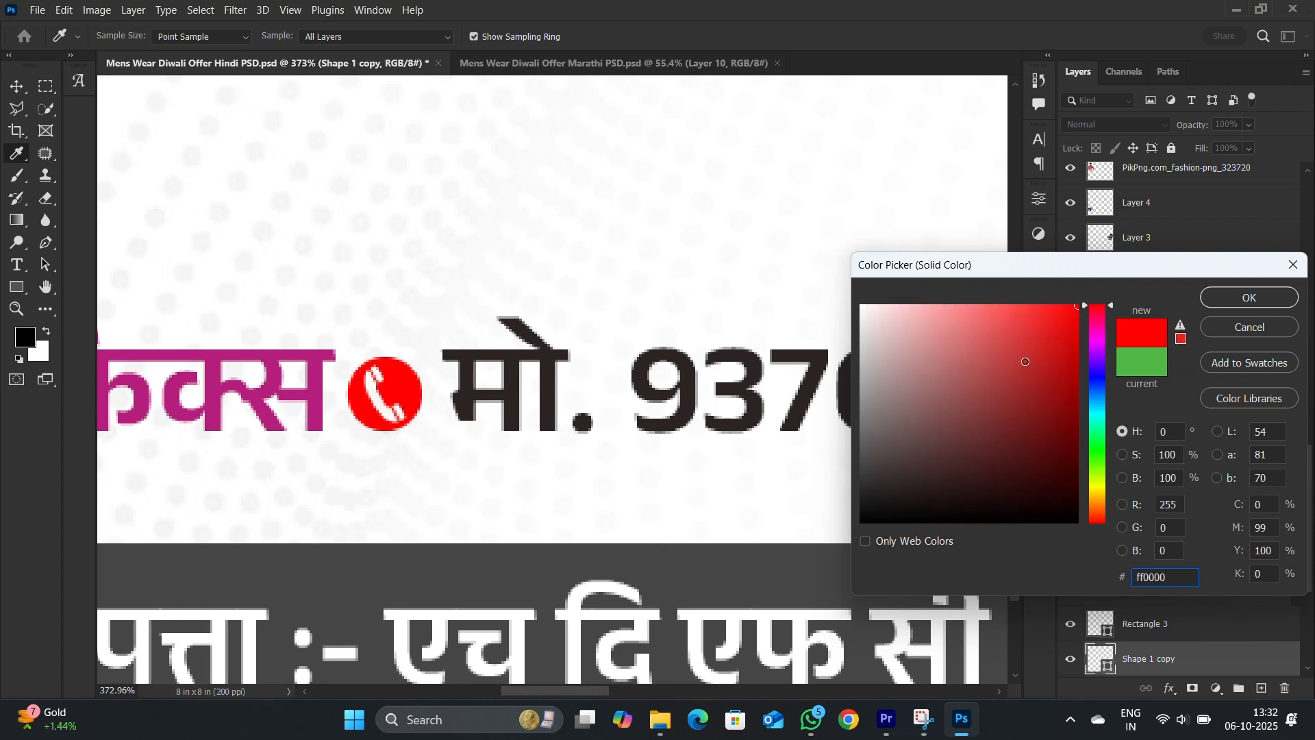
pyautogui.press('Return')
pyautogui.hotkey('ctrl', '0')
pyautogui.scroll(-1, 678, 522)
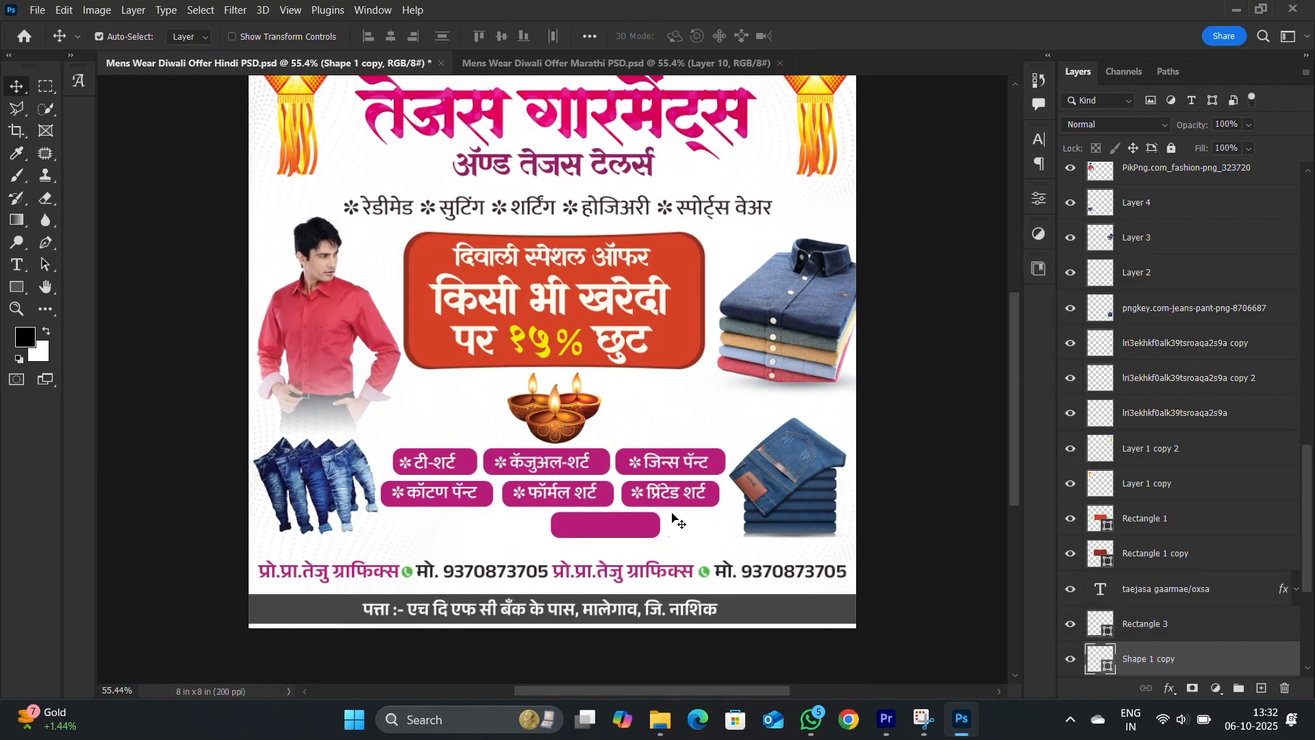
# - Replace three middle digits of the first mobile number in the contact line
pyautogui.scroll(12, 654, 449)
pyautogui.press('t')
pyautogui.tripleClick(359, 517)
pyautogui.click(360, 517)
pyautogui.scroll(-3, 355, 516)
pyautogui.moveTo(366, 479); pyautogui.dragTo(710, 460)
pyautogui.scroll(-2, 711, 461)
pyautogui.moveTo(512, 470); pyautogui.dragTo(566, 470)
pyautogui.write('201')
pyautogui.hotkey('ctrl', 'Return')
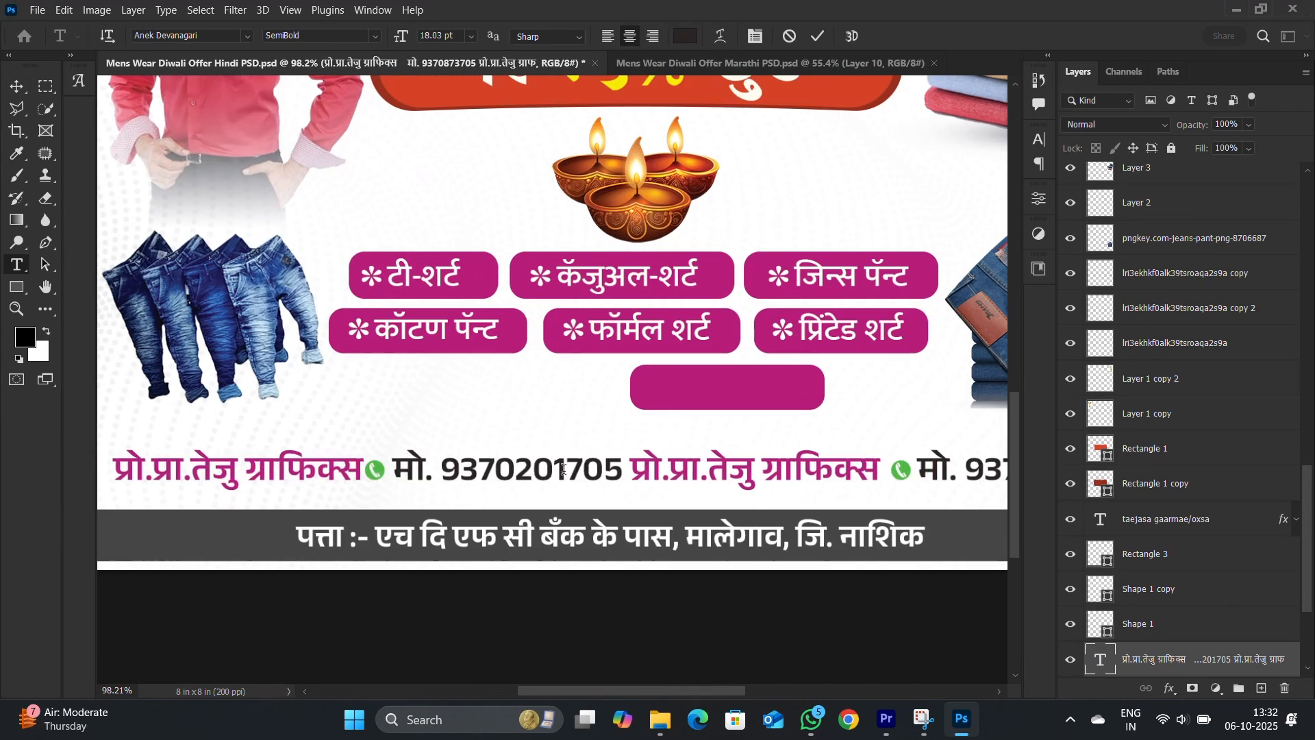
# - Delete the word बँक from the address line at the bottom of the flyer
pyautogui.hotkey('ctrl', '0')
pyautogui.scroll(9, 476, 640)
pyautogui.scroll(2, 476, 640)
pyautogui.moveTo(433, 548); pyautogui.dragTo(774, 548)
pyautogui.doubleClick(494, 550)
pyautogui.doubleClick(539, 546)
pyautogui.press('BackSpace')
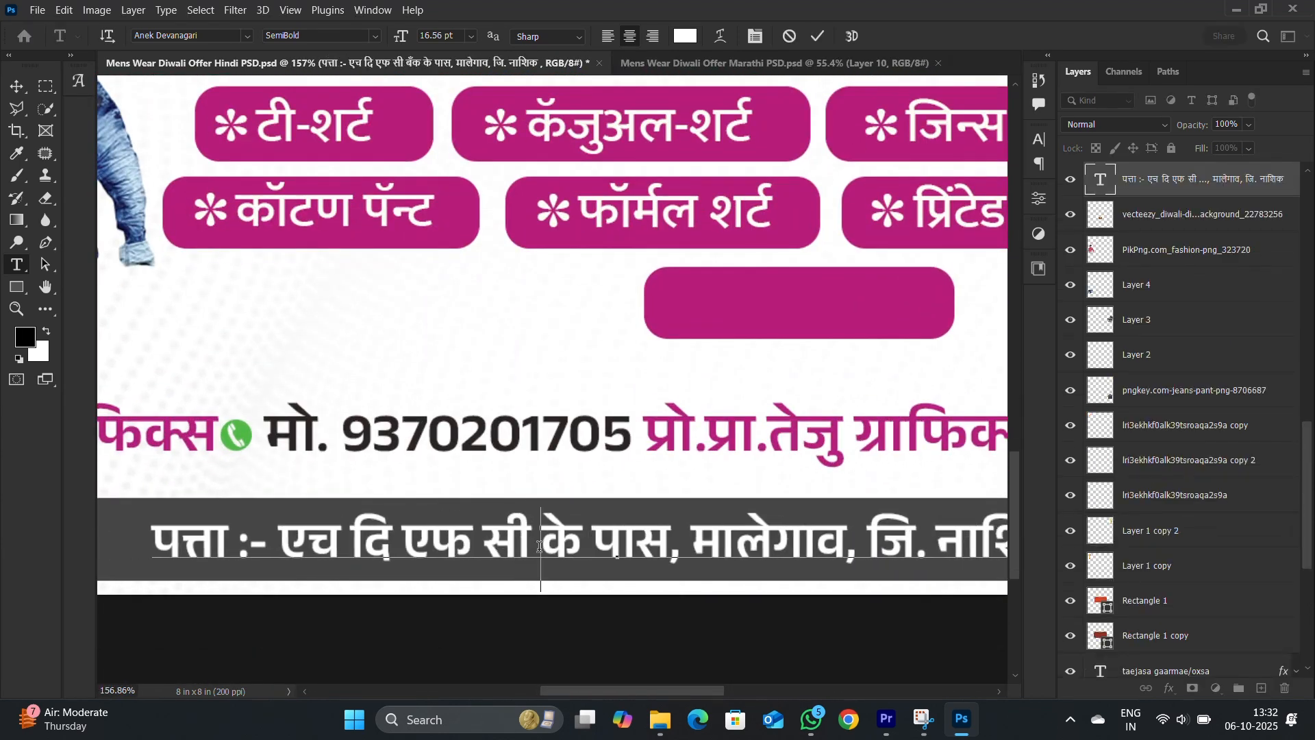
pyautogui.hotkey('ctrl', 'Return')
pyautogui.hotkey('ctrl', '0')
# - Move the grey address bar up over the contact line and recolour it to 7400ff
pyautogui.press('v')
pyautogui.click(787, 565)
pyautogui.moveTo(788, 565); pyautogui.dragTo(793, 524)
pyautogui.doubleClick(1102, 660)
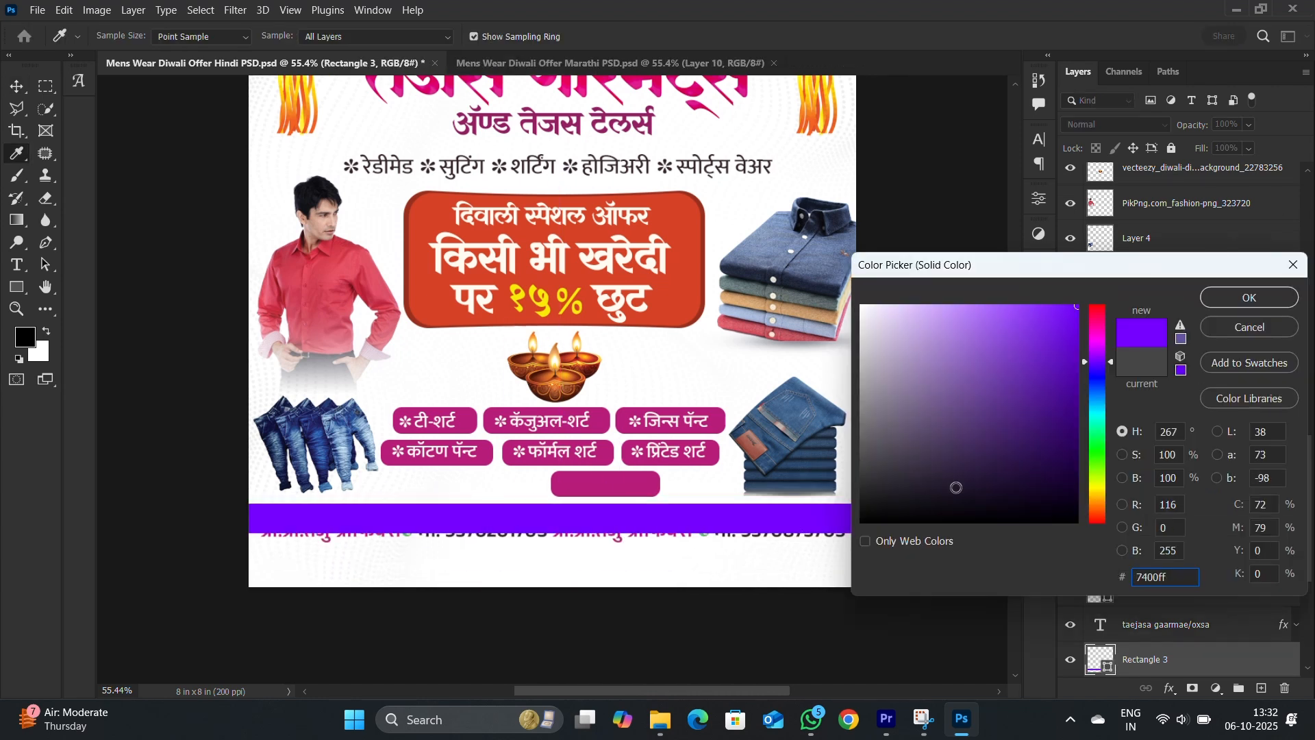
pyautogui.press('Return')
# - Move the purple address bar back down behind the address text
pyautogui.hotkey('ctrl', 't')
pyautogui.moveTo(750, 531); pyautogui.dragTo(745, 581)
pyautogui.press('Return')
pyautogui.scroll(2, 336, 332)
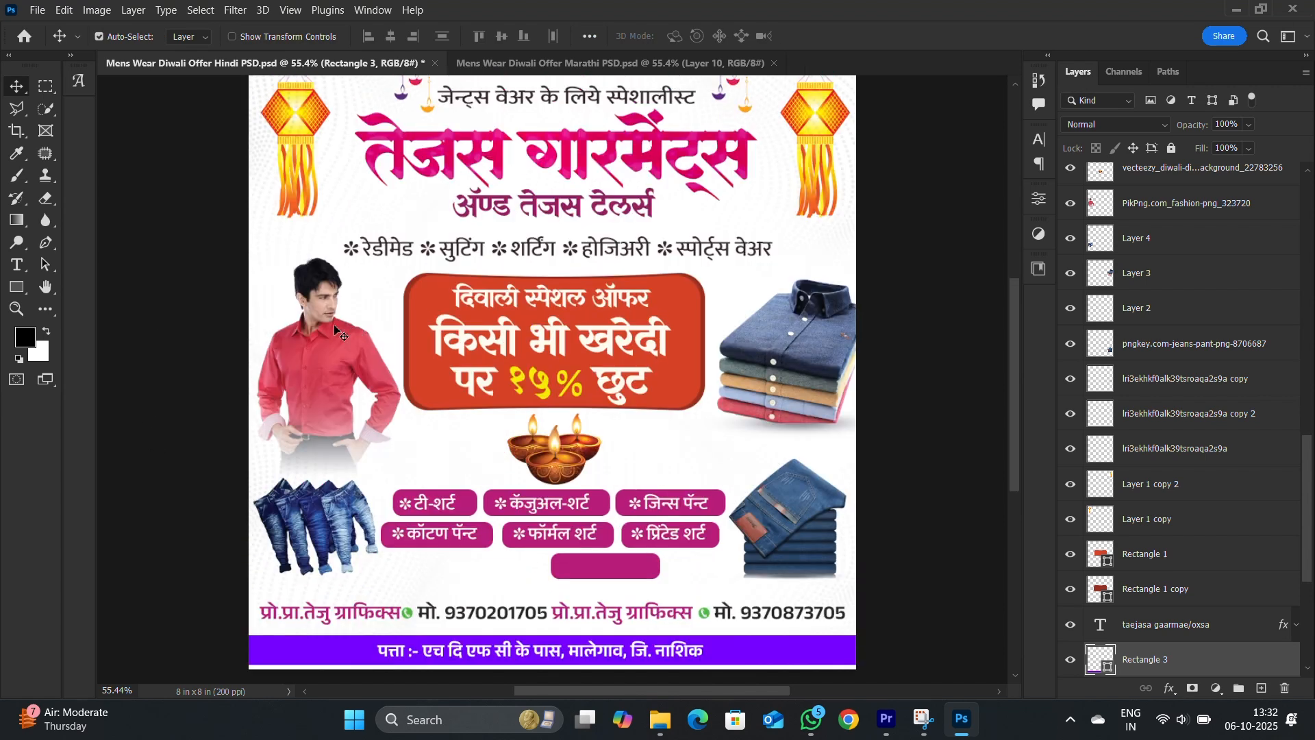
# - Hide the male model's layer and move the hanging jeans up into his place beside the offer box
pyautogui.click(334, 330)
pyautogui.click(1070, 204)
pyautogui.moveTo(325, 508); pyautogui.dragTo(321, 344)
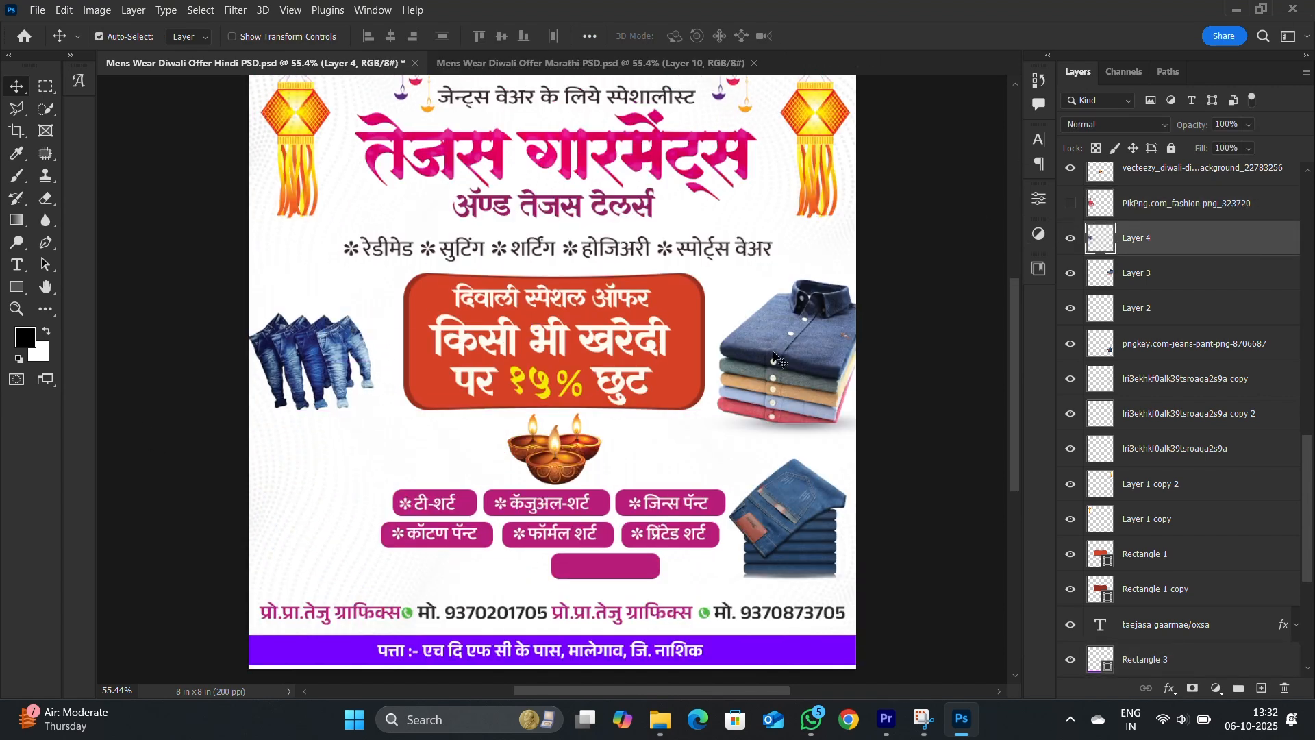
# - Swap the folded jeans and the shirt stack, and move the diyas to the flyer's lower-left area
pyautogui.moveTo(774, 357); pyautogui.dragTo(299, 504)
pyautogui.moveTo(787, 520); pyautogui.dragTo(791, 363)
pyautogui.moveTo(302, 521); pyautogui.dragTo(794, 524)
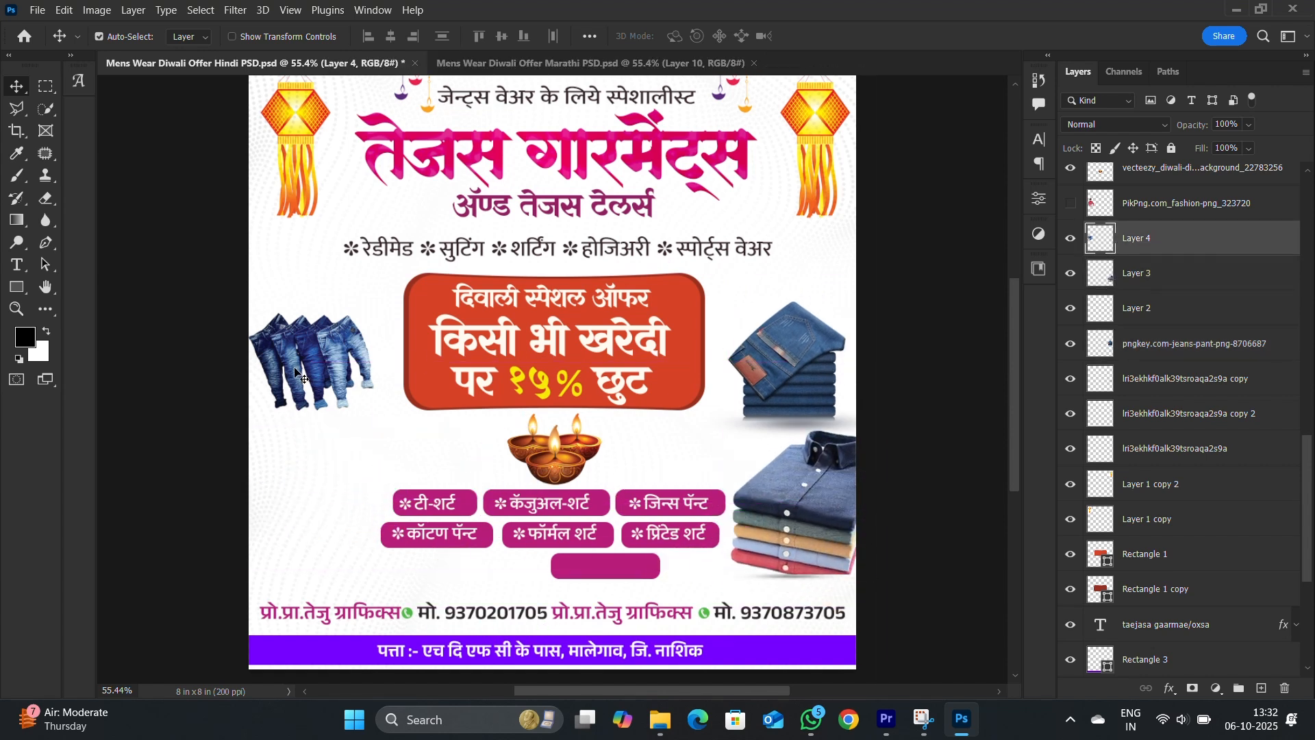
pyautogui.moveTo(551, 471); pyautogui.dragTo(303, 537)
# - Move the right lantern onto the offer box and shift the product category line up and to the left
pyautogui.click(693, 217)
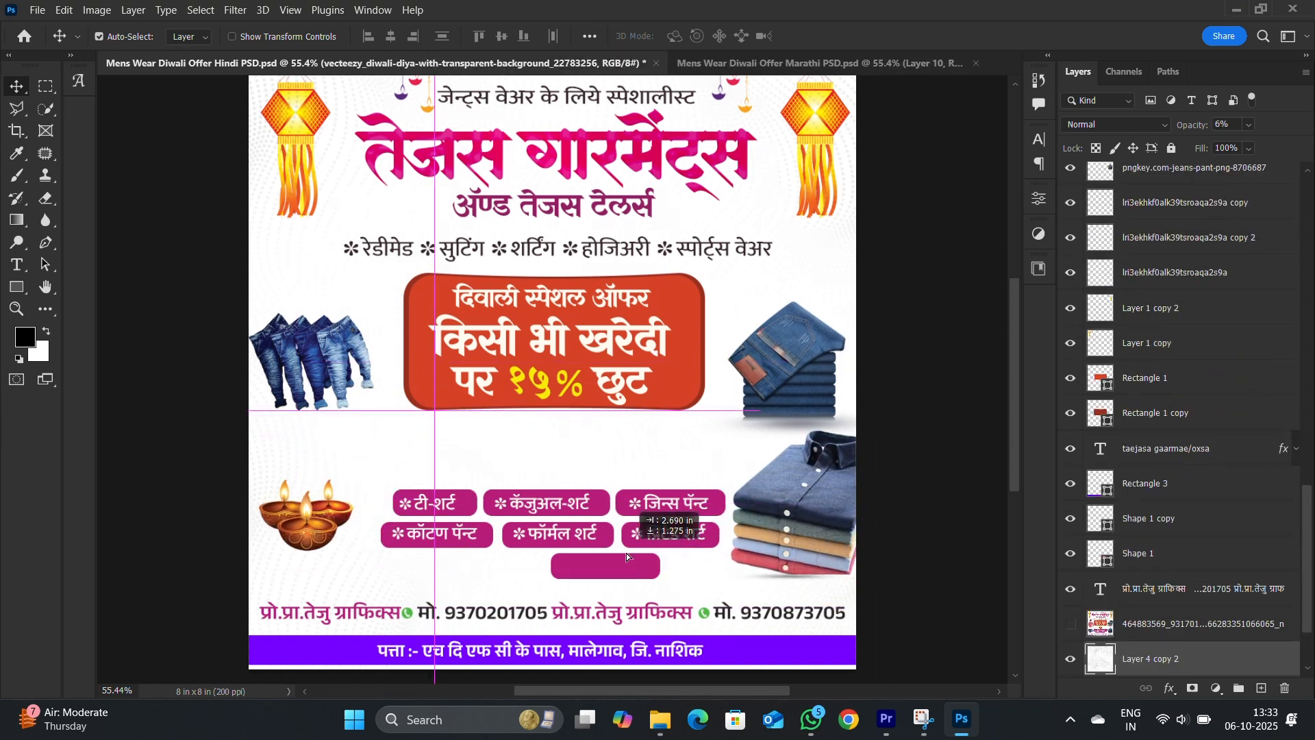
pyautogui.moveTo(804, 97); pyautogui.dragTo(647, 233)
pyautogui.moveTo(678, 248); pyautogui.dragTo(618, 228)
pyautogui.click(757, 302)
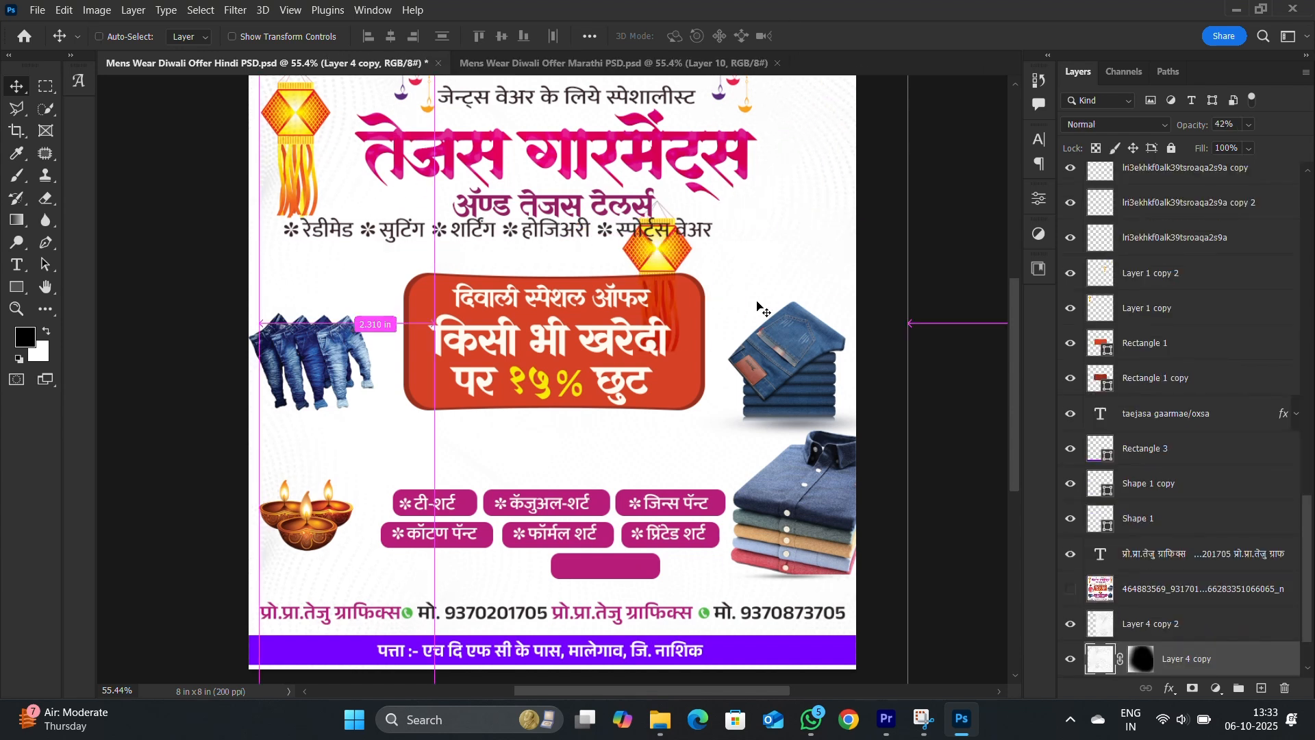
# - Undo the flyer edits back past the मोरया गारमेंट्स shop name, दिपावली wording and 10% discount
pyautogui.hotkey('ctrl', 'z')
pyautogui.hotkey('ctrl', 'z')
pyautogui.hotkey('ctrl', 'z')
pyautogui.hotkey('ctrl', 'z')
pyautogui.hotkey('ctrl', 'z')
pyautogui.hotkey('ctrl', 'z')
pyautogui.hotkey('ctrl', 'z')
pyautogui.hotkey('ctrl', 'z')
pyautogui.hotkey('ctrl', 'z')
pyautogui.hotkey('ctrl', 'z')
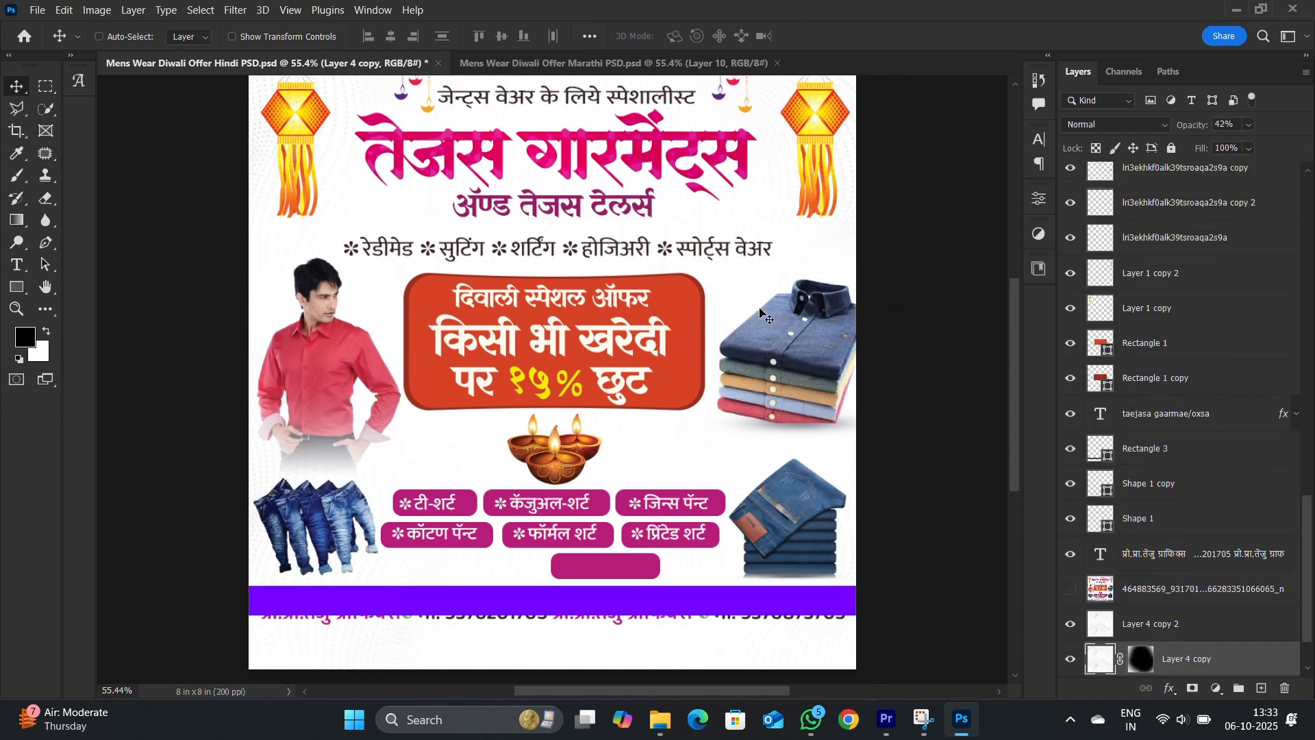
pyautogui.hotkey('ctrl', 'z')
pyautogui.hotkey('ctrl', 'z')
pyautogui.hotkey('ctrl', 'z')
pyautogui.hotkey('ctrl', 'z')
pyautogui.hotkey('ctrl', 'z')
pyautogui.hotkey('ctrl', 'z')
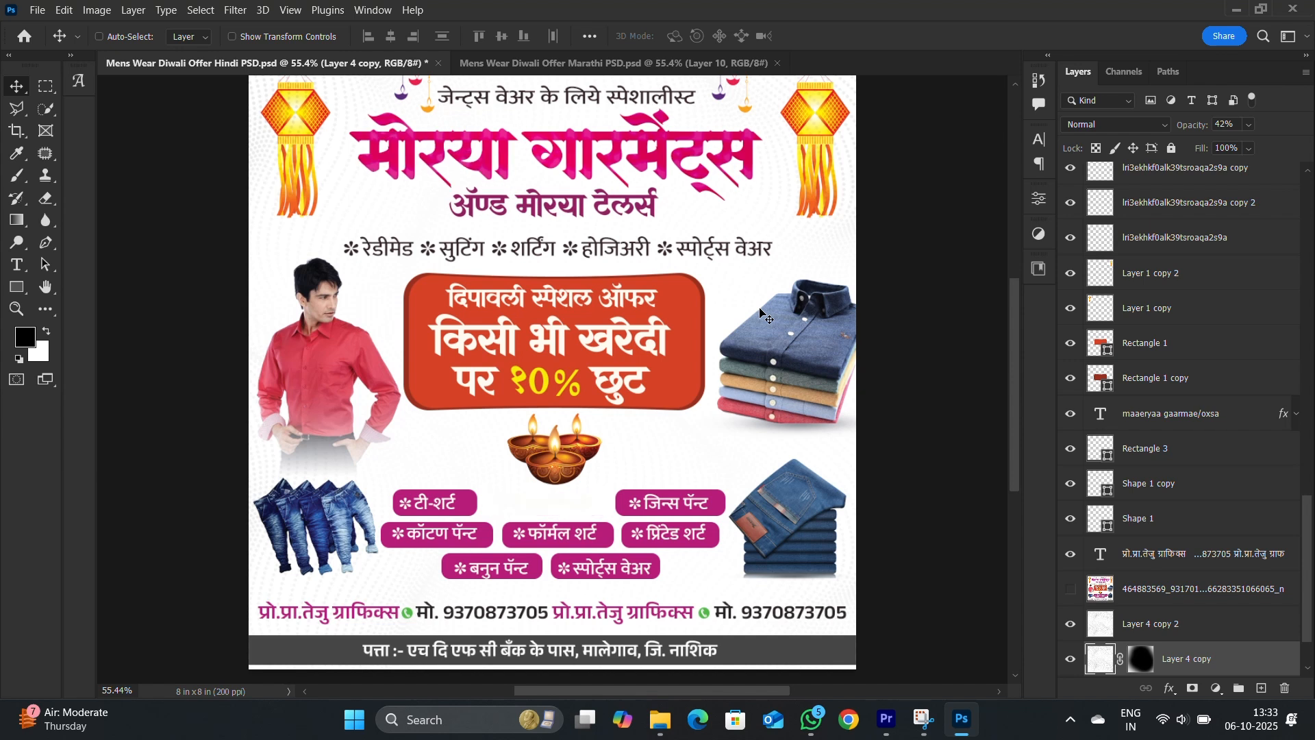
pyautogui.hotkey('ctrl', 'z')
pyautogui.hotkey('ctrl', 'z')
pyautogui.hotkey('ctrl', 'z')
pyautogui.hotkey('ctrl', 'z')
pyautogui.hotkey('ctrl', 'z')
pyautogui.hotkey('ctrl', 'z')
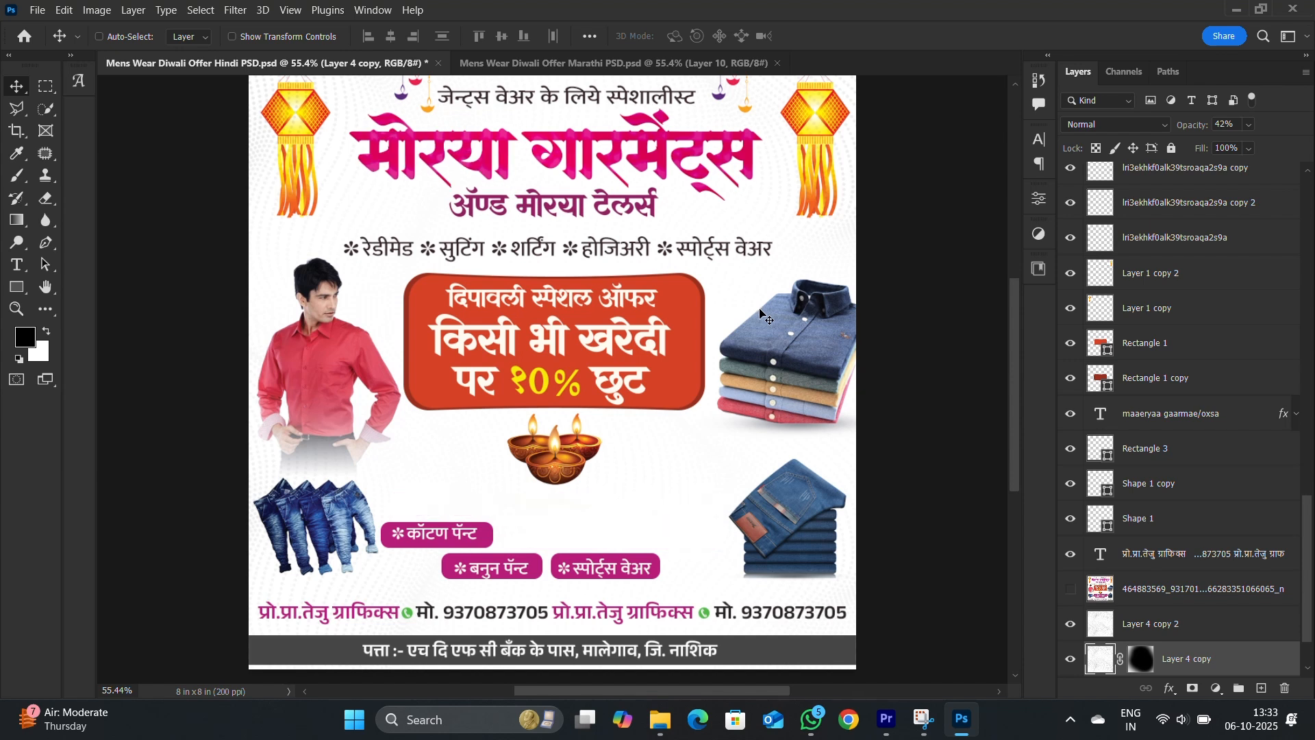
# - Redo the excess undone changes to bring back all eight garment labels on the flyer
pyautogui.hotkey('ctrl', 'shift', 'z')
pyautogui.hotkey('ctrl', 'shift', 'z')
pyautogui.hotkey('ctrl', 'shift', 'z')
pyautogui.hotkey('ctrl', 'shift', 'z')
pyautogui.hotkey('ctrl', 'shift', 'z')
pyautogui.hotkey('ctrl', 'shift', 'z')
pyautogui.hotkey('ctrl', 'shift', 'z')
pyautogui.hotkey('ctrl', 'z')
pyautogui.scroll(1, 753, 315)
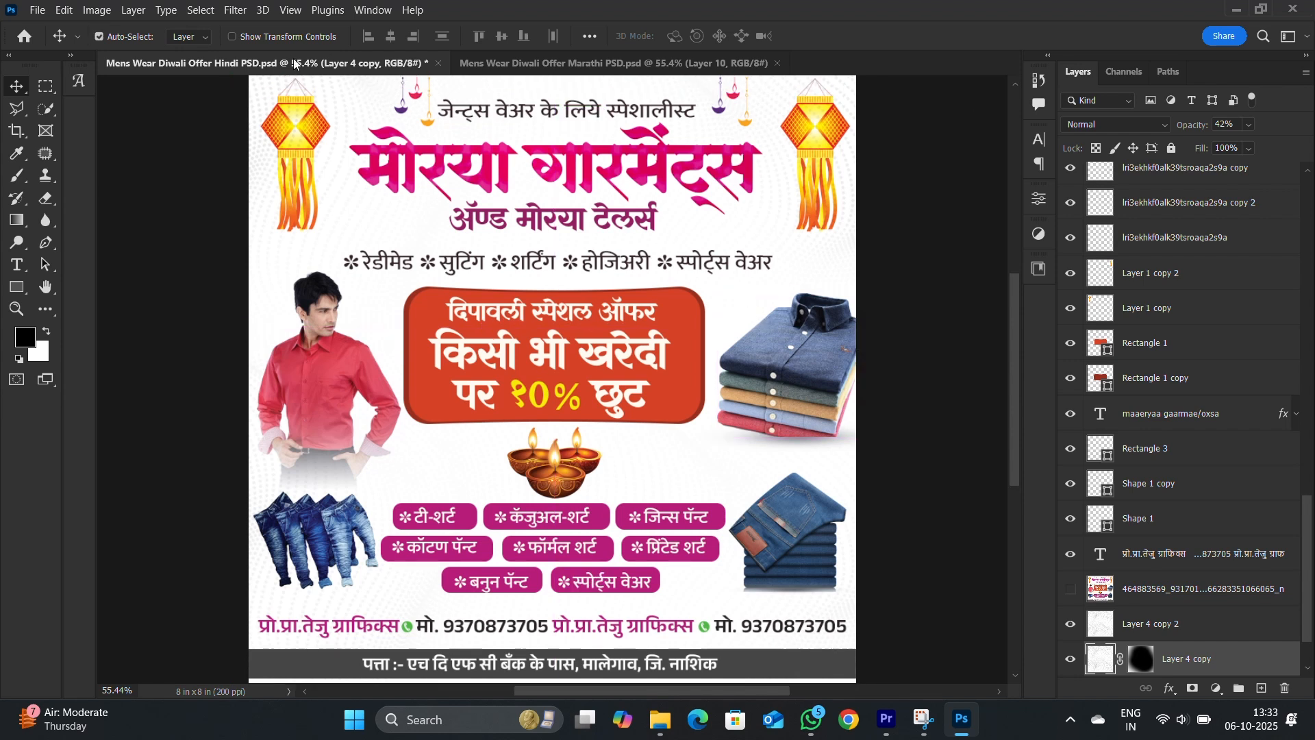
# - Check the Hindi flyer's image size and resolution, and view the Marathi version of the flyer
pyautogui.hotkey('ctrl', 'alt', 'i')
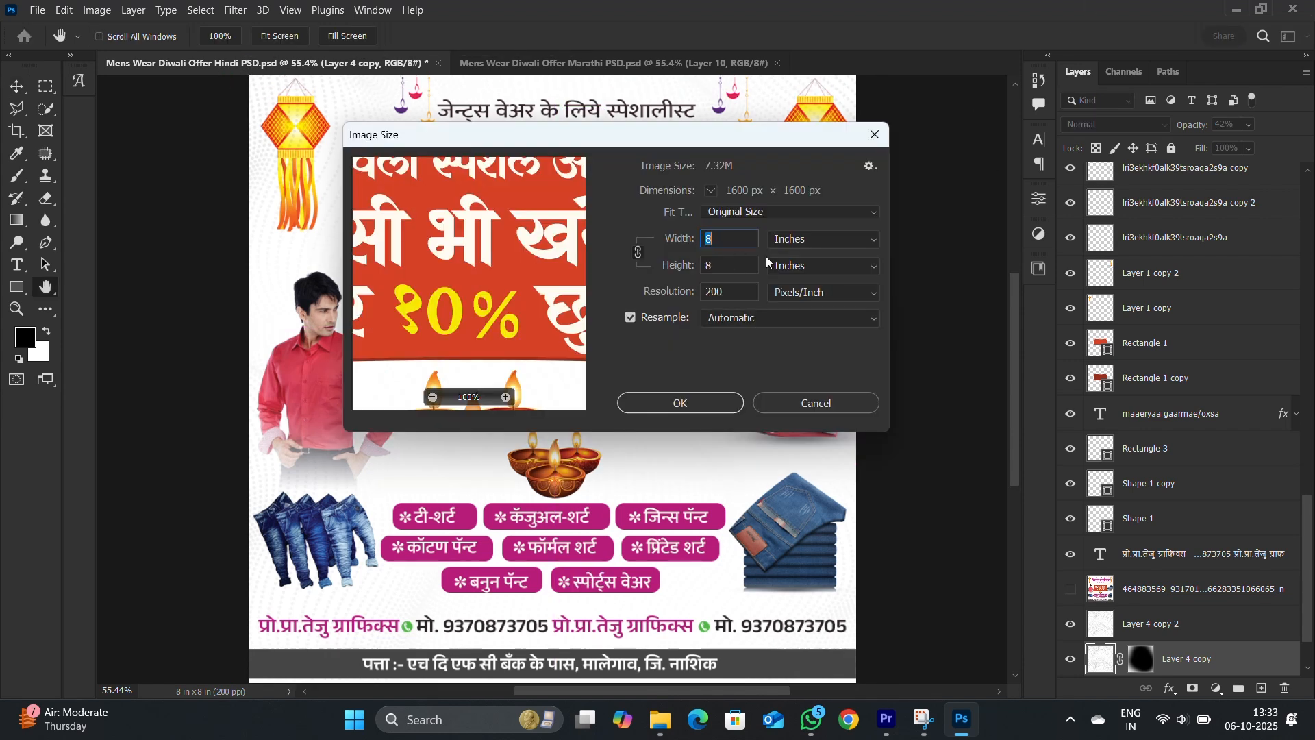
pyautogui.press('Escape')
pyautogui.press('super+shift+s')
pyautogui.click(526, 63)
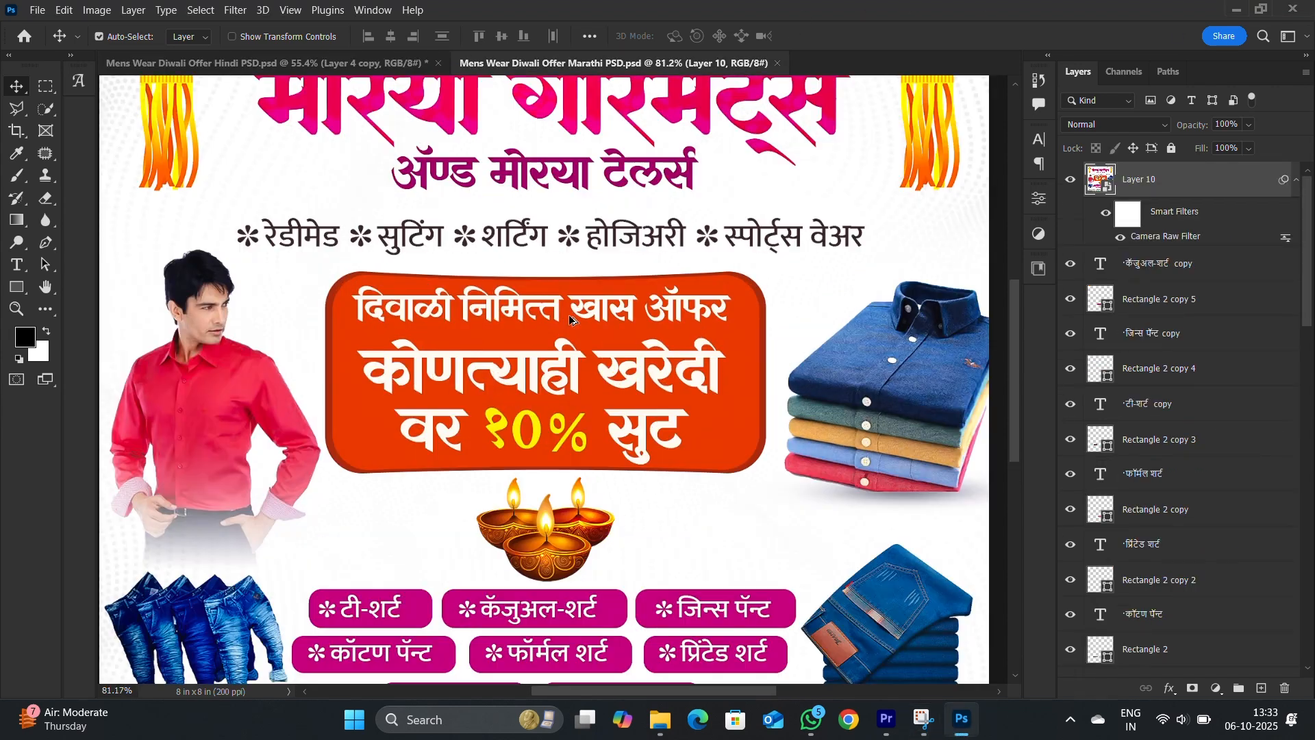
pyautogui.click(378, 68)
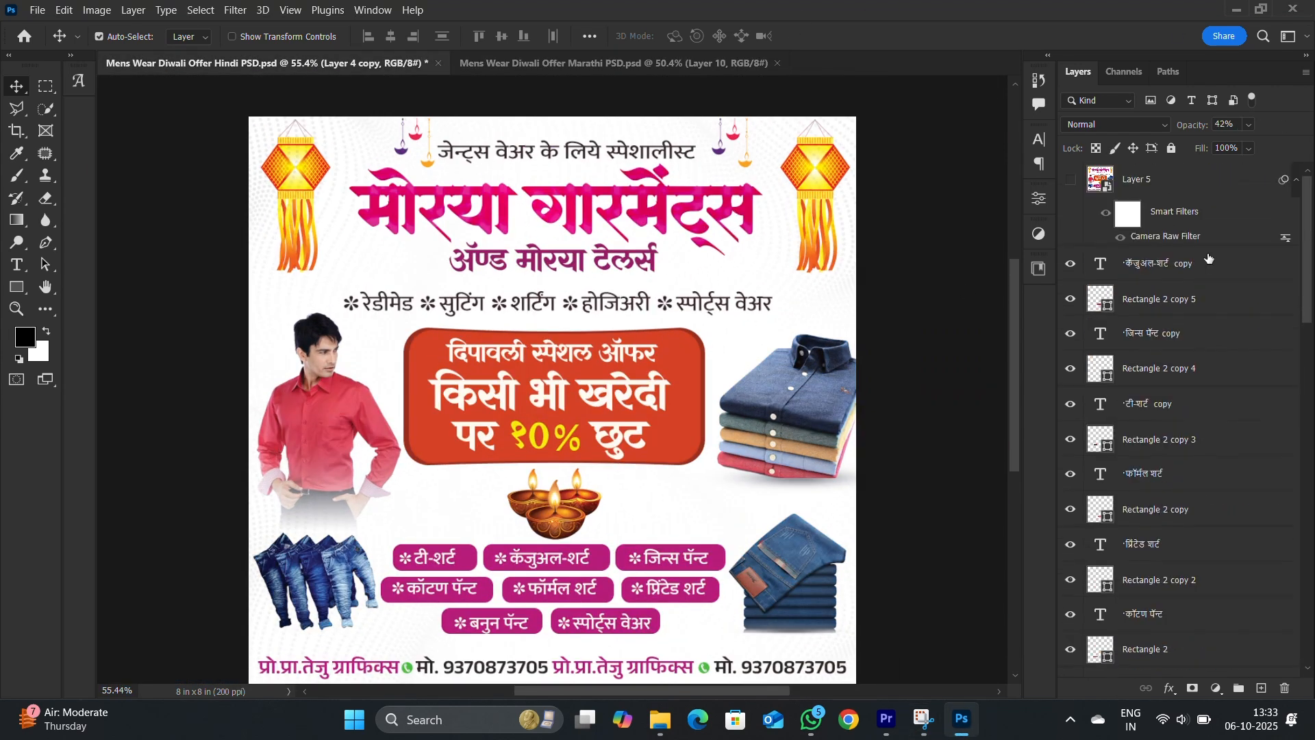
# - Show Layer 5 and edit its Camera Raw Filter, setting Sharpening to 67 and adjusting the Basic settings
pyautogui.click(1120, 180)
pyautogui.click(1070, 179)
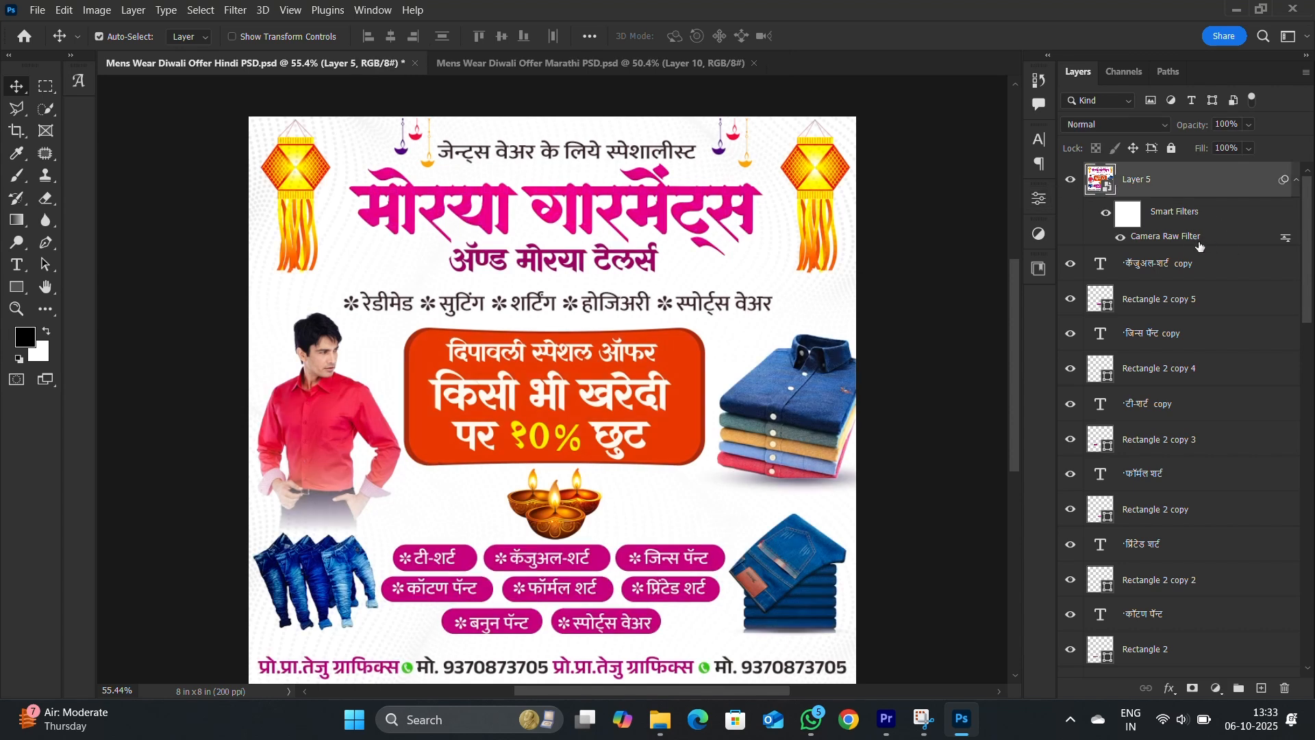
pyautogui.doubleClick(1190, 236)
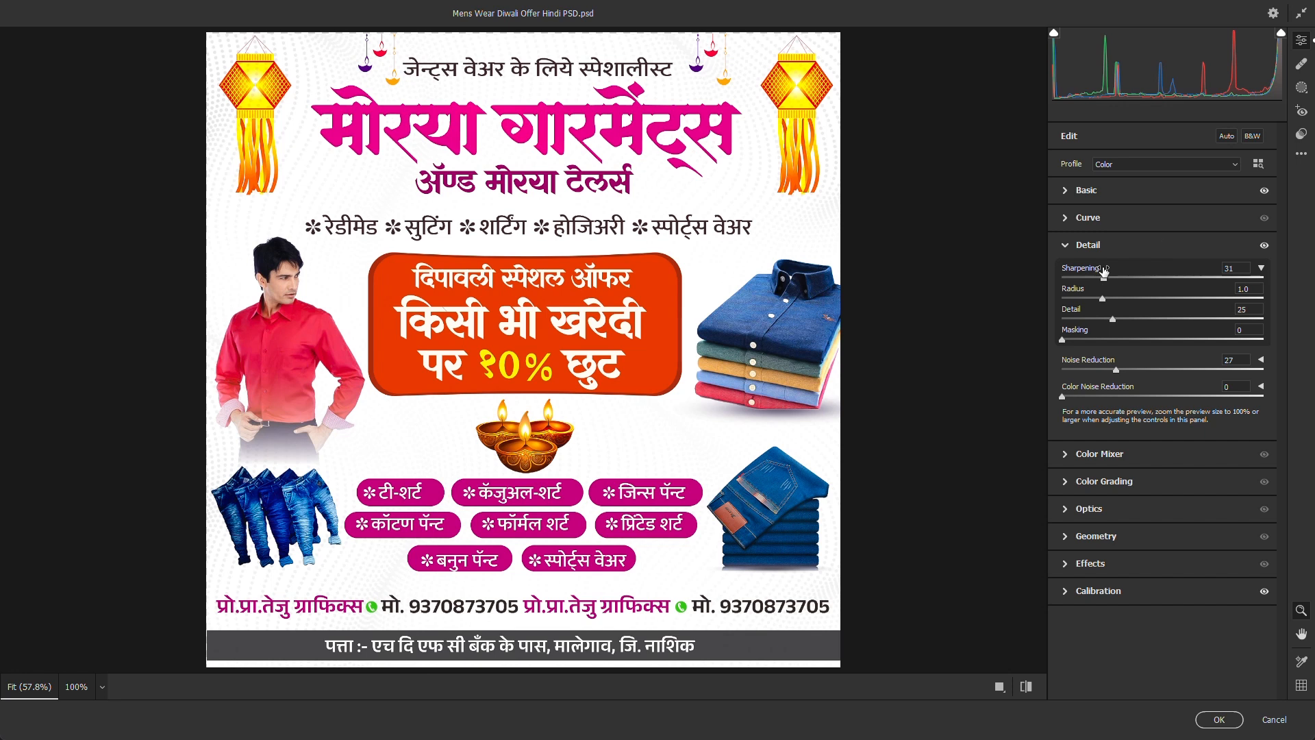
pyautogui.moveTo(1263, 277); pyautogui.dragTo(1152, 277)
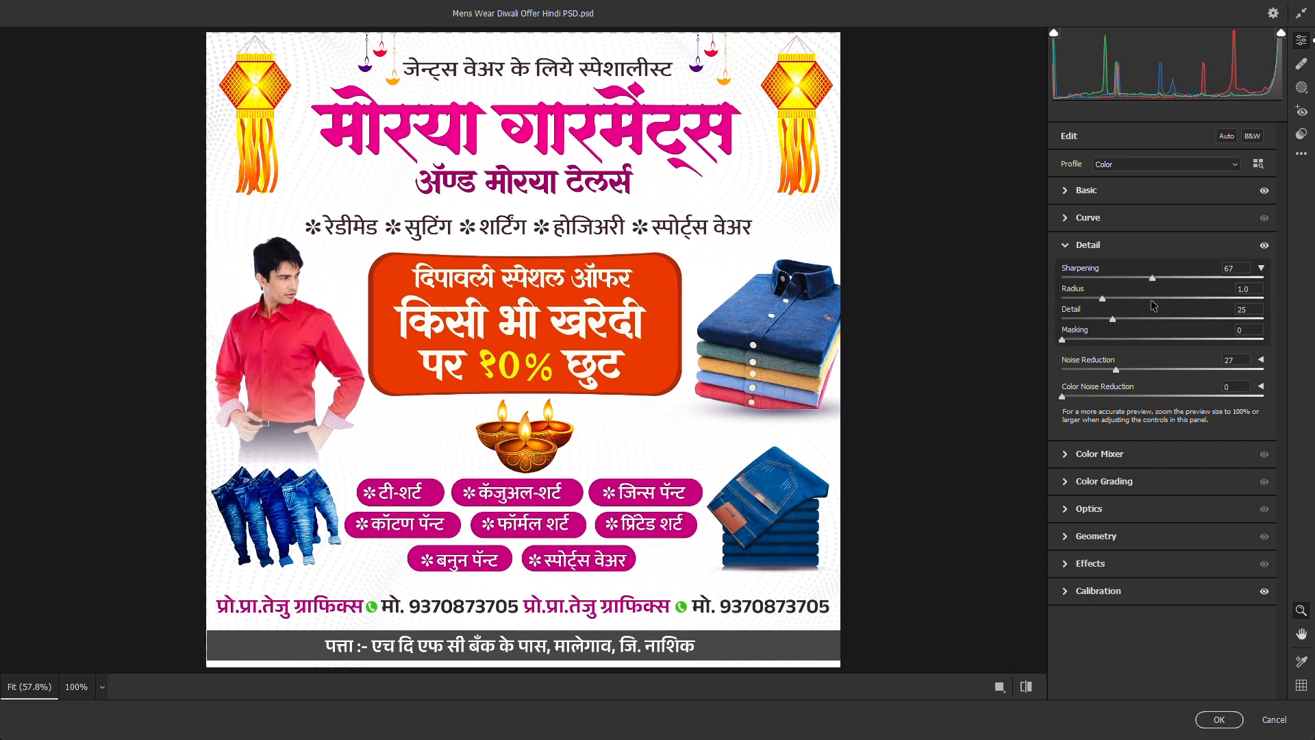
pyautogui.click(1079, 190)
pyautogui.moveTo(1218, 509)
pyautogui.mouseDown()
pyautogui.moveTo(1255, 515)
pyautogui.moveTo(1153, 515)
pyautogui.moveTo(1241, 520)
pyautogui.mouseUp()
pyautogui.click(1218, 719)
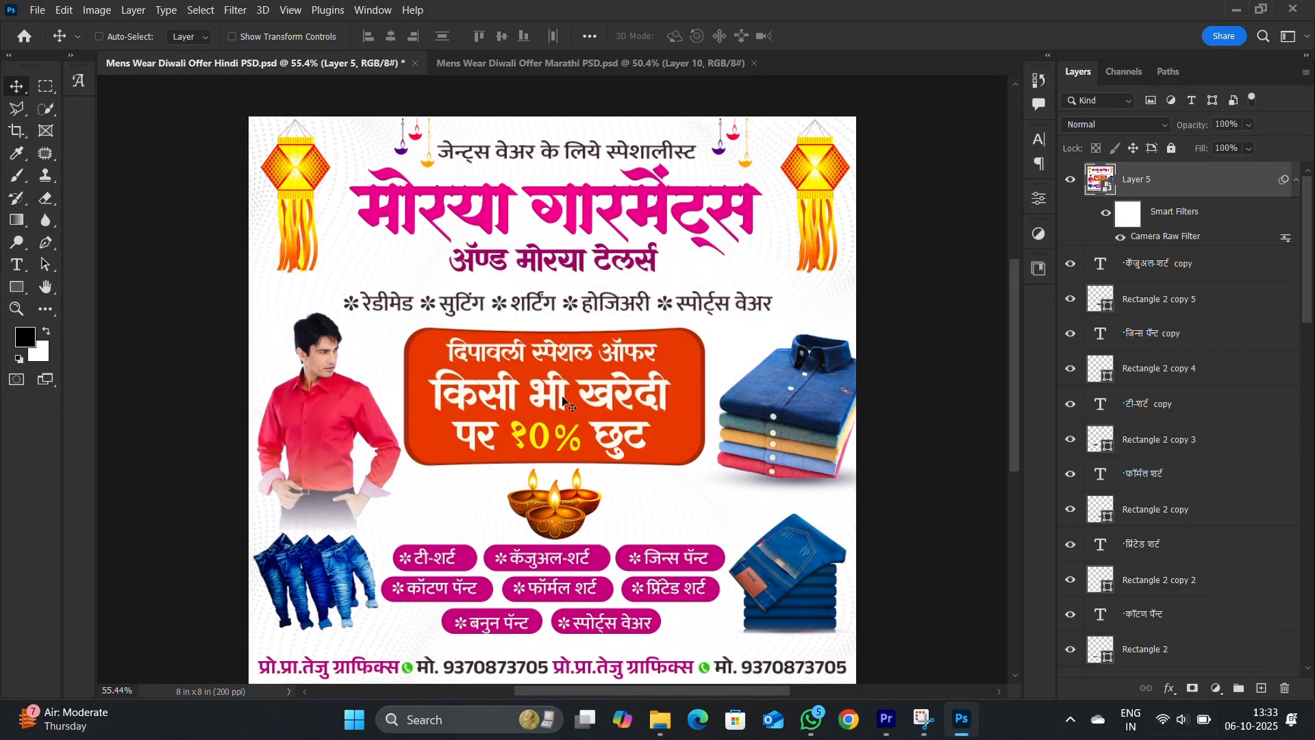
# - Compare the colour-enhanced Hindi flyer with the Marathi flyer and minimize the program window
pyautogui.scroll(-2, 726, 378)
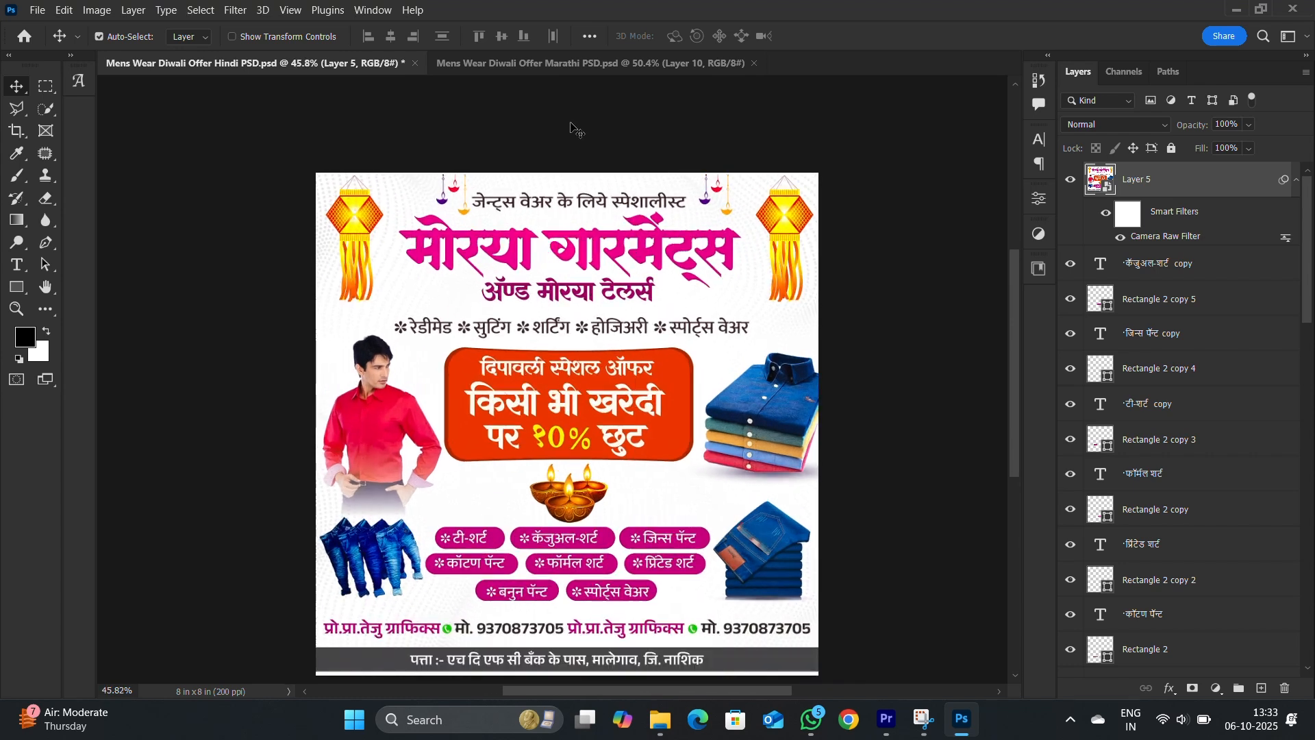
pyautogui.click(534, 64)
pyautogui.scroll(5, 562, 219)
pyautogui.scroll(-4, 616, 273)
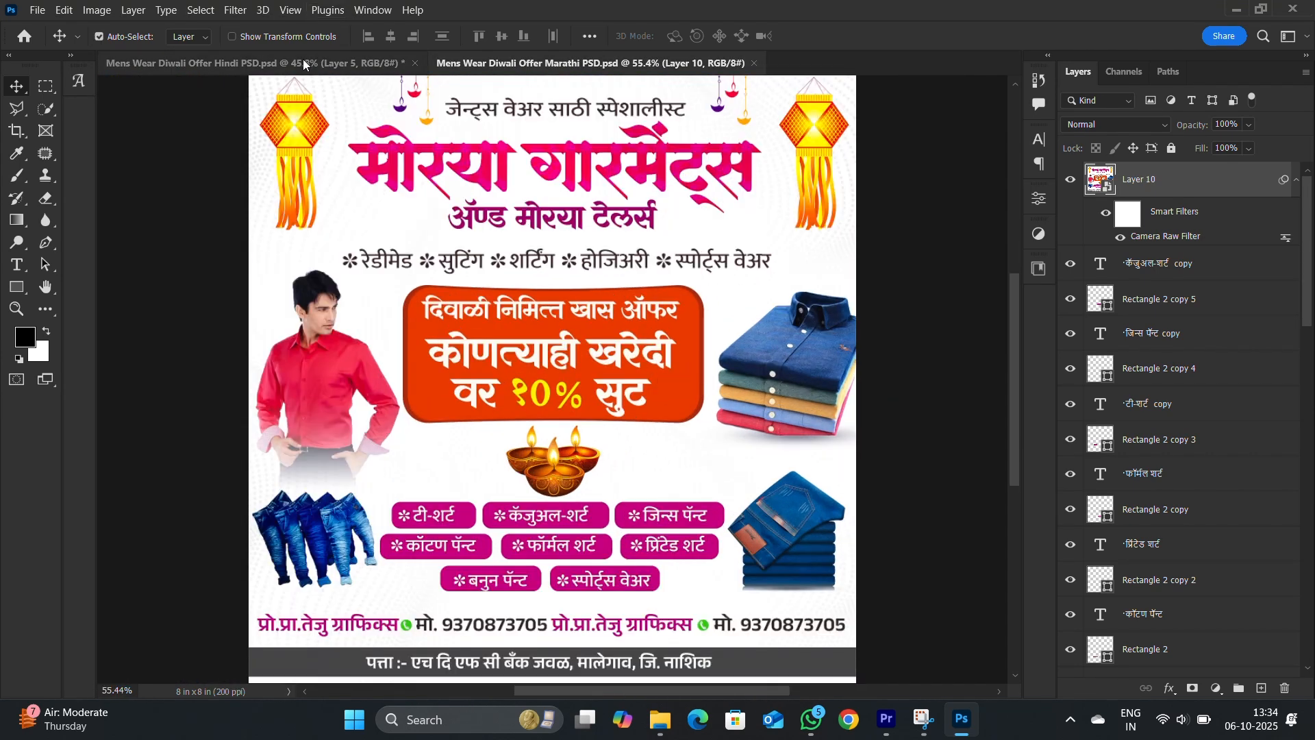
pyautogui.click(304, 65)
pyautogui.scroll(1, 659, 374)
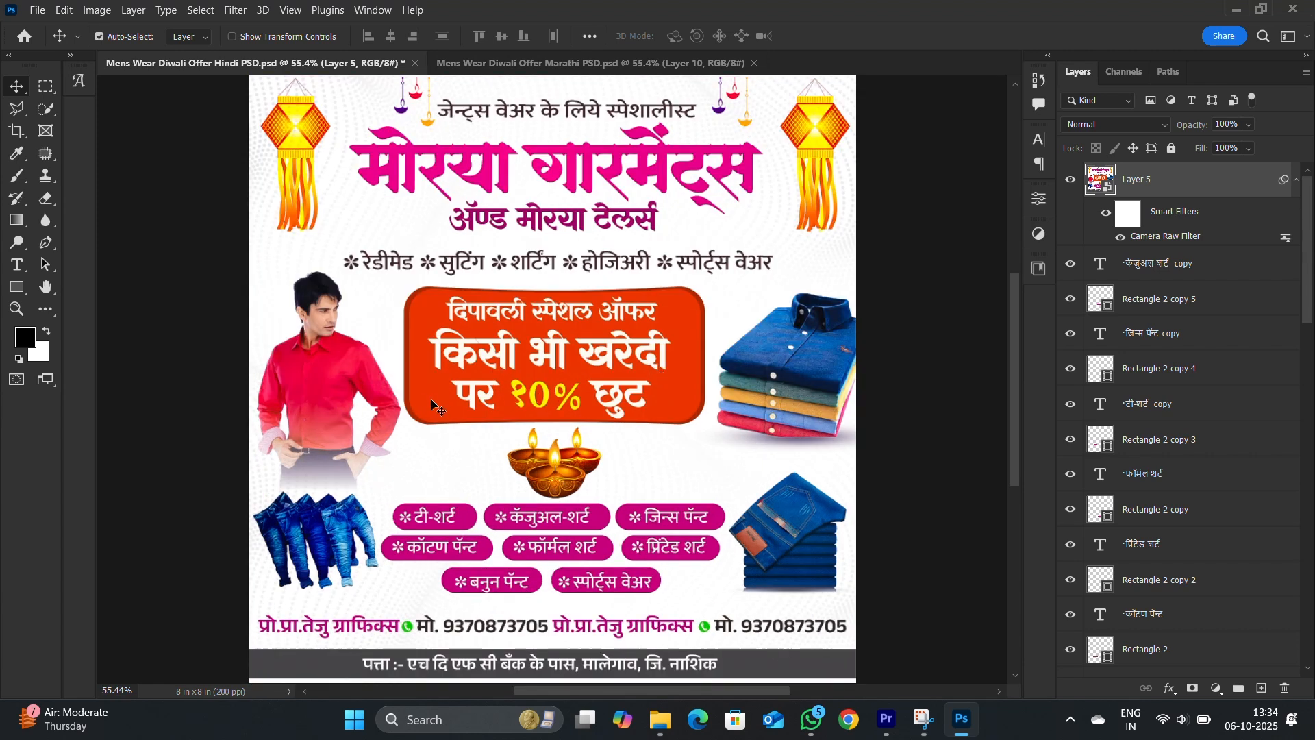
pyautogui.click(535, 63)
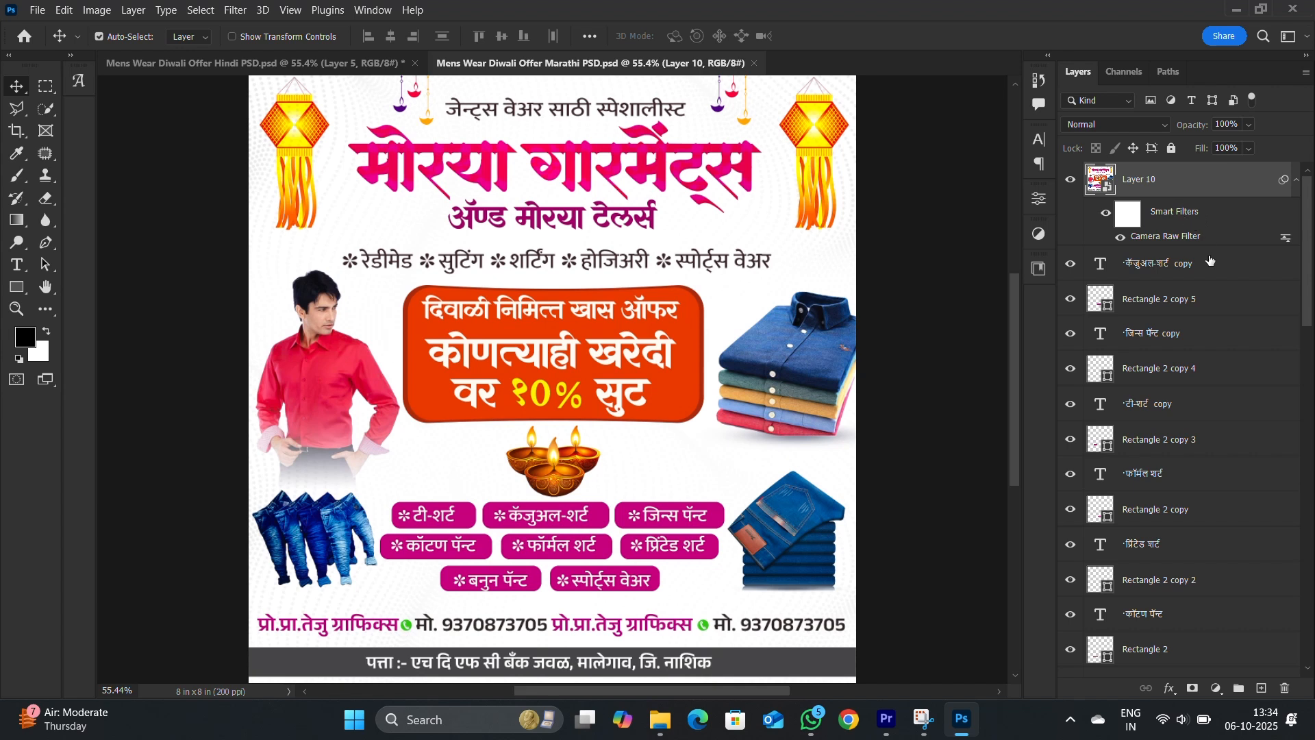
pyautogui.click(1235, 9)
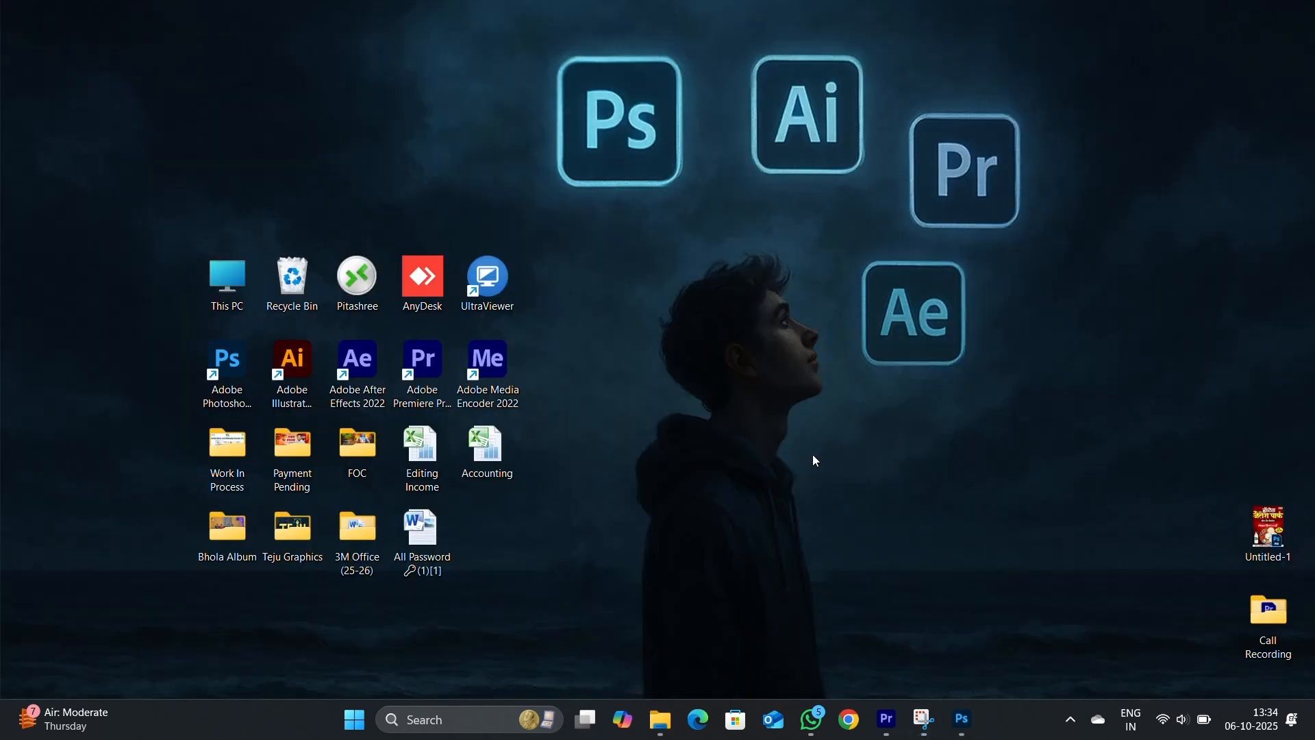